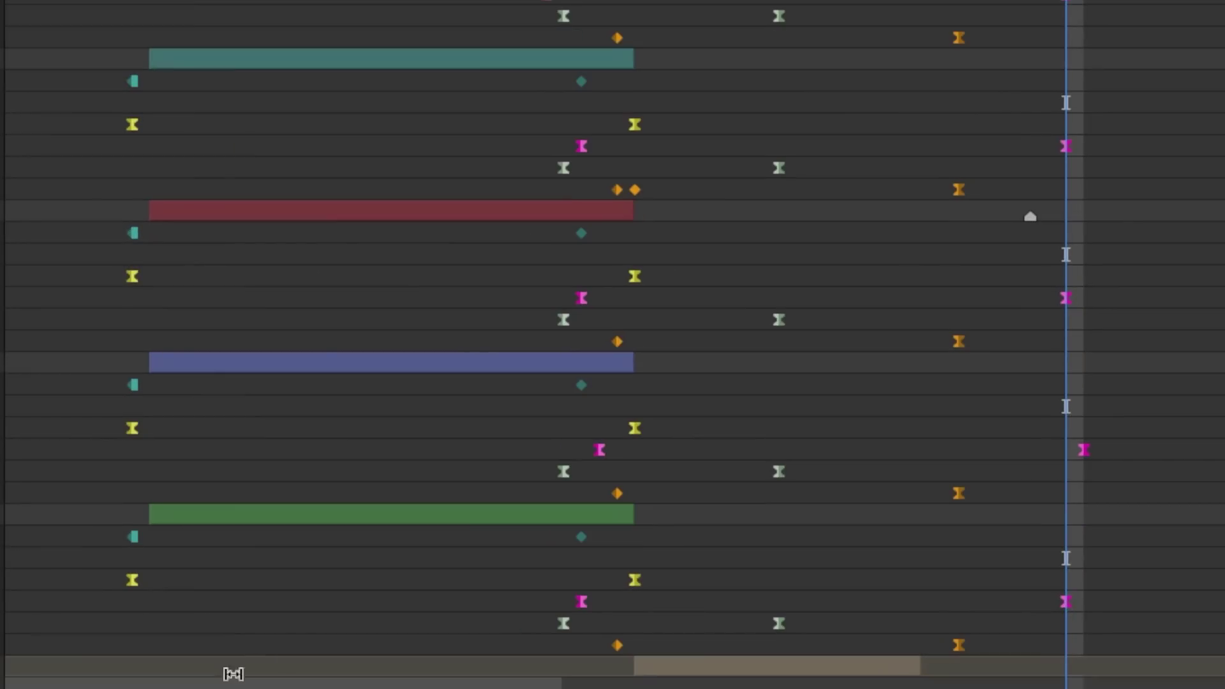
- Set the Triangle Cyan Arrow Size keyframe's label colour to Red
{"action": "right_click", "coordinate": [776, 167]}
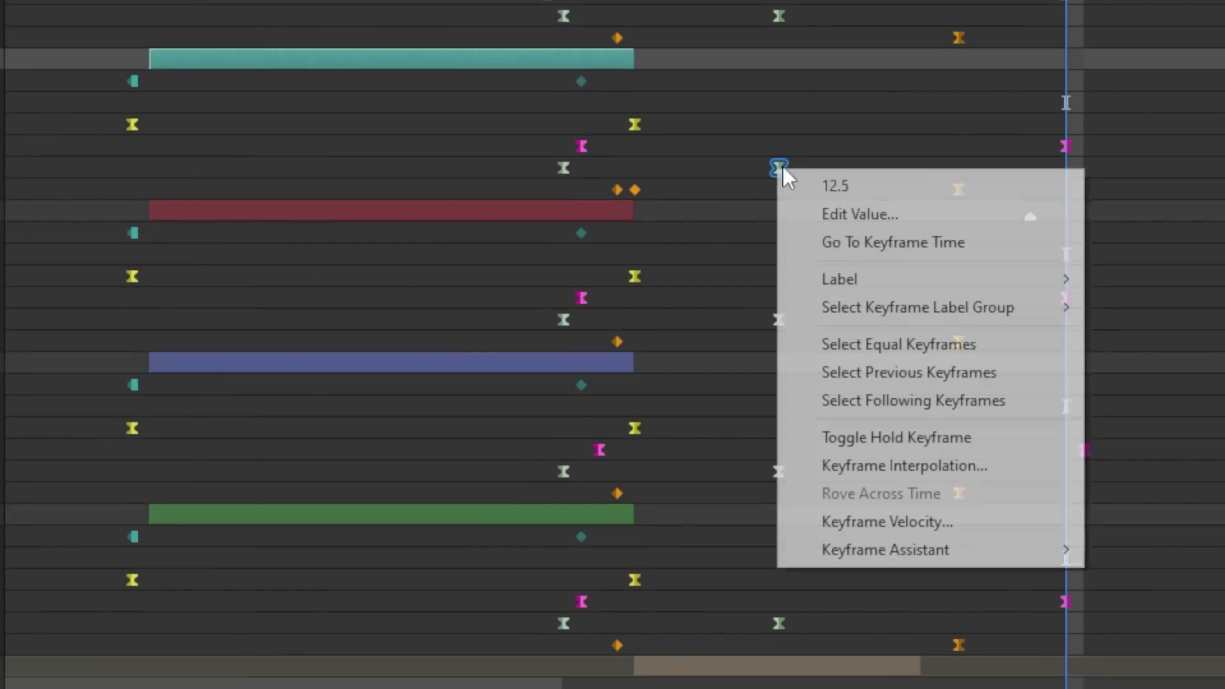
{"action": "mouse_move", "coordinate": [925, 276]}
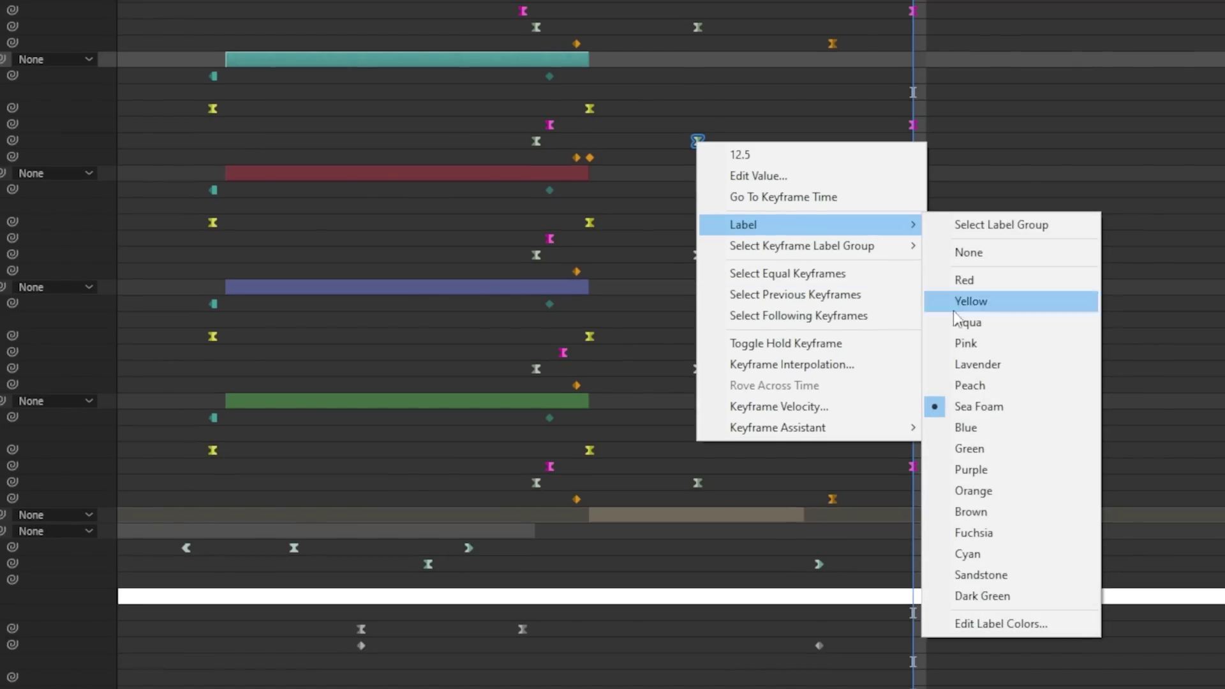
{"action": "left_click", "coordinate": [1009, 284]}
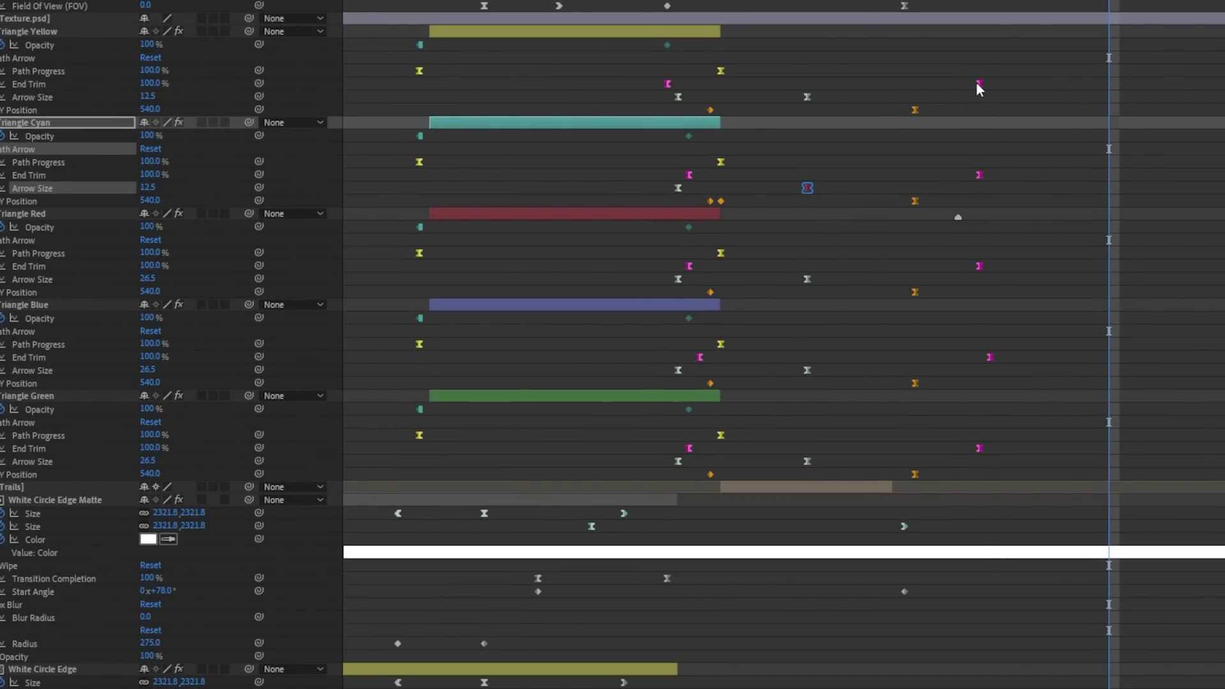
- Select the same-label End Trim keyframes on all five triangle layers and shift them slightly earlier
{"action": "right_click", "coordinate": [980, 84]}
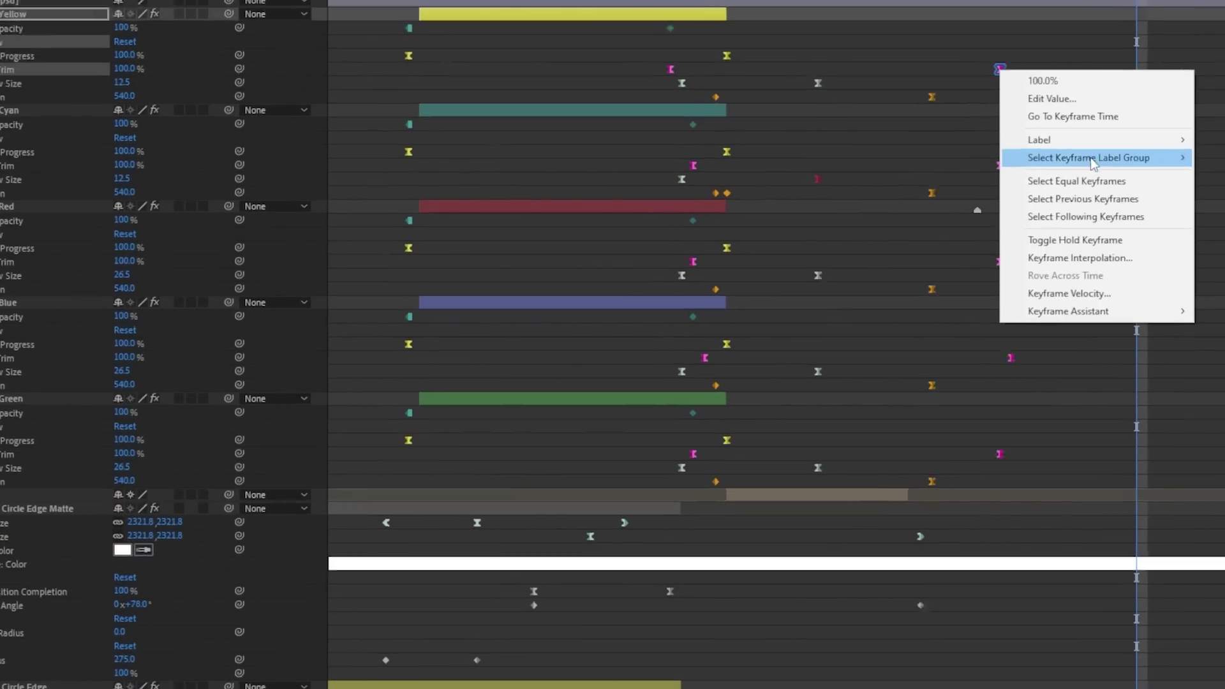
{"action": "mouse_move", "coordinate": [1092, 160]}
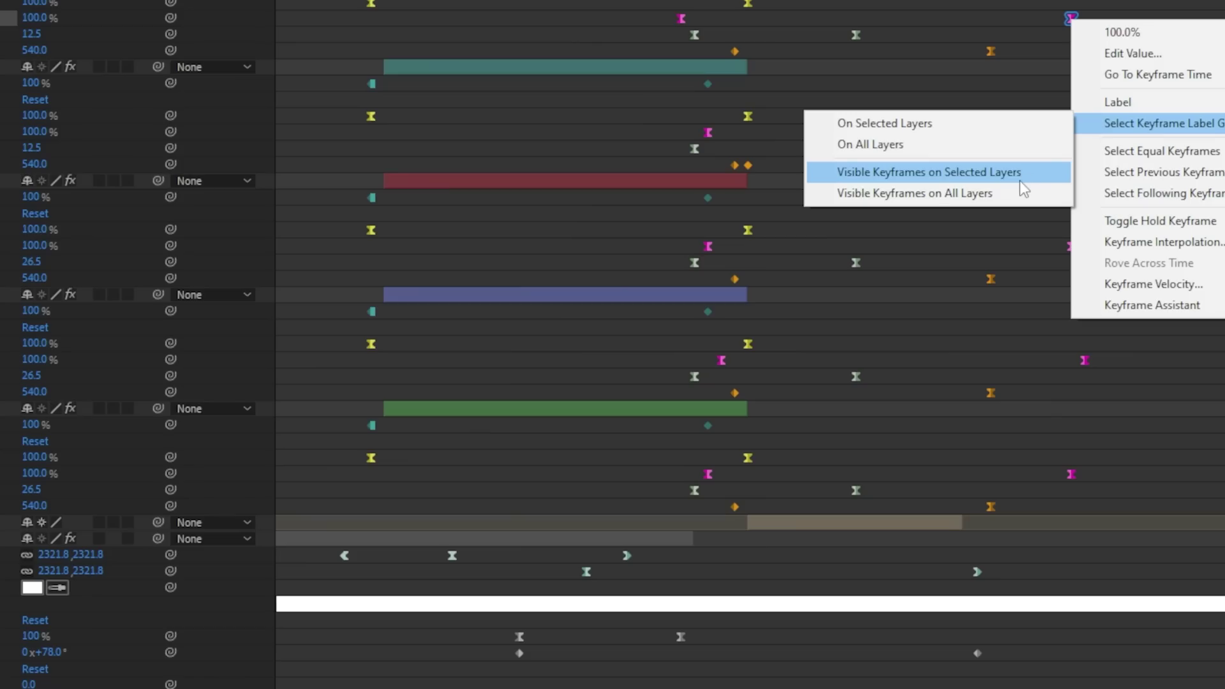
{"action": "left_click", "coordinate": [1018, 148]}
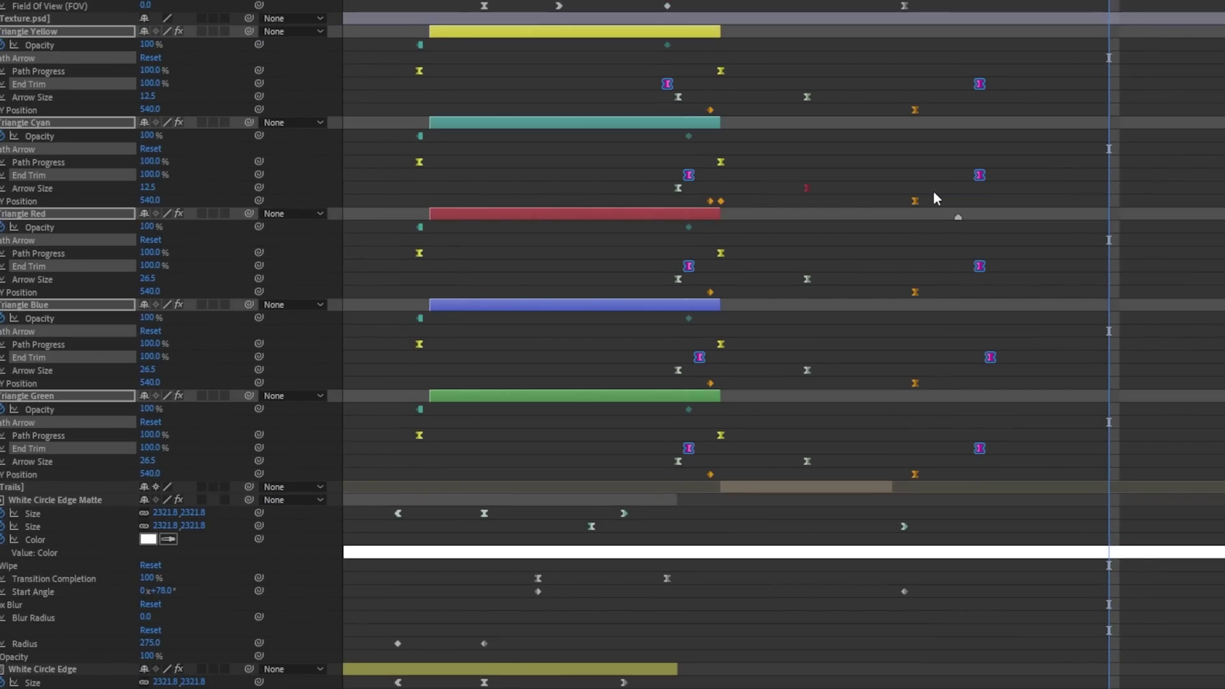
{"action": "left_click_drag", "start_coordinate": [986, 180], "coordinate": [971, 87]}
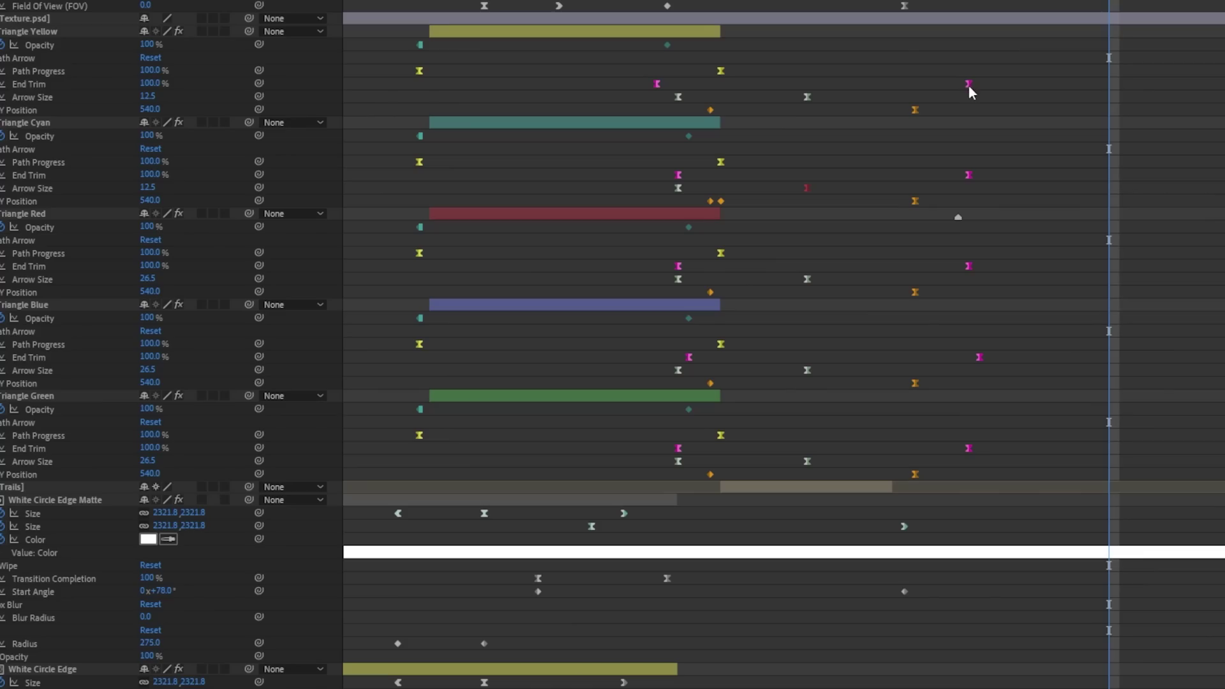
{"action": "right_click", "coordinate": [968, 84]}
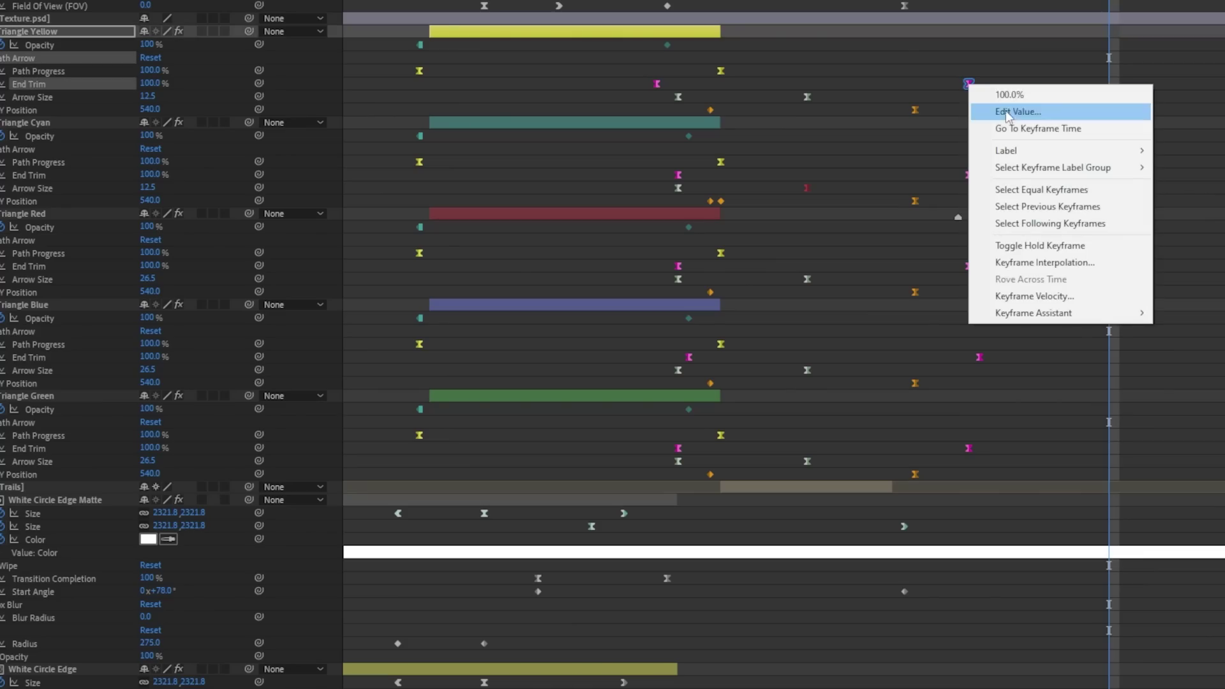
{"action": "mouse_move", "coordinate": [1011, 151]}
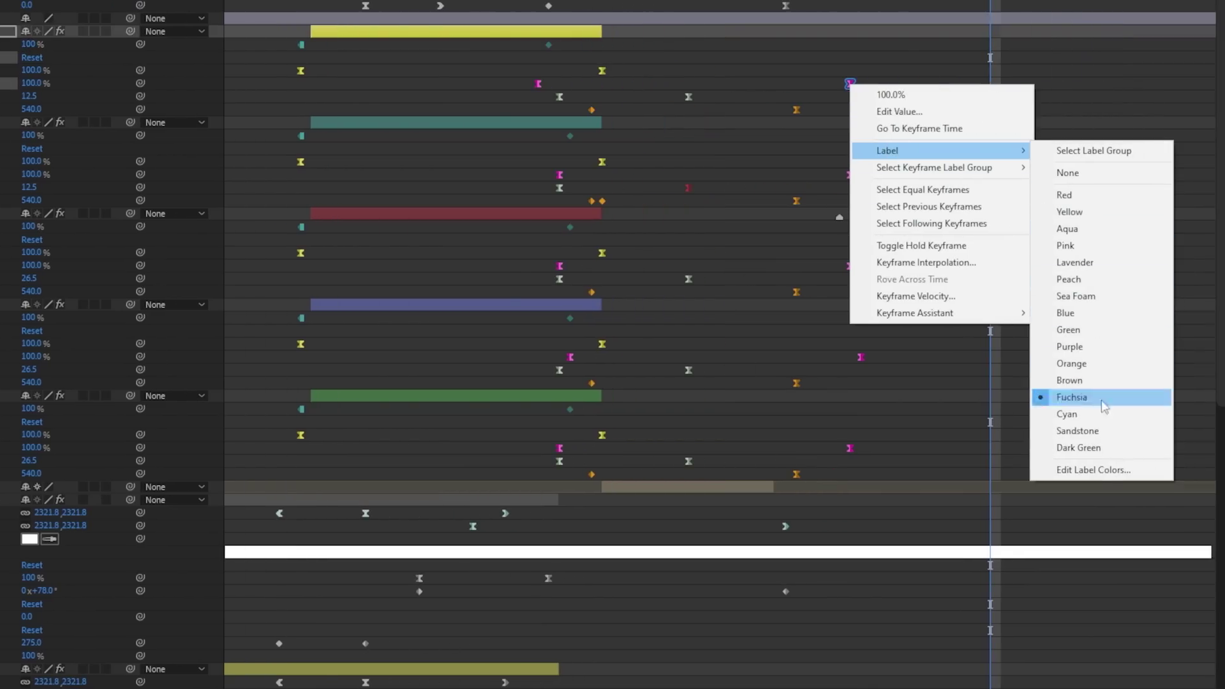
{"action": "left_click", "coordinate": [1101, 478]}
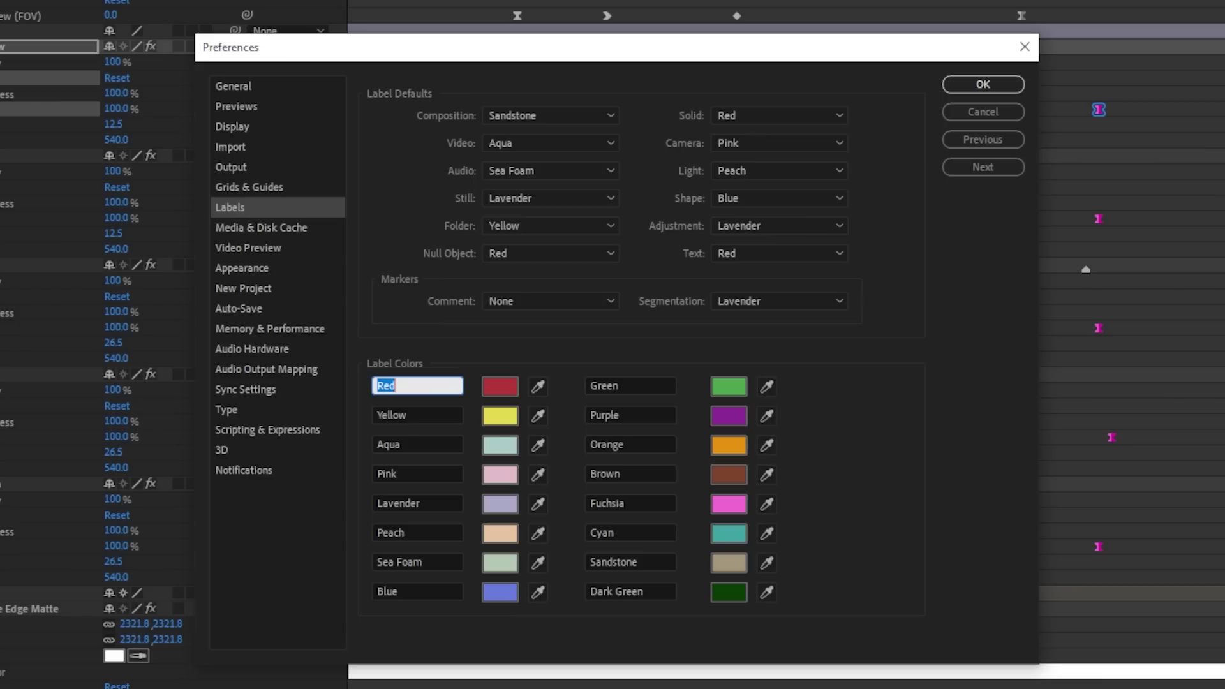
- Shift the selected End Trim keyframes, then step forward and back through keyframes and markers with K and J
{"action": "key", "text": "Return"}
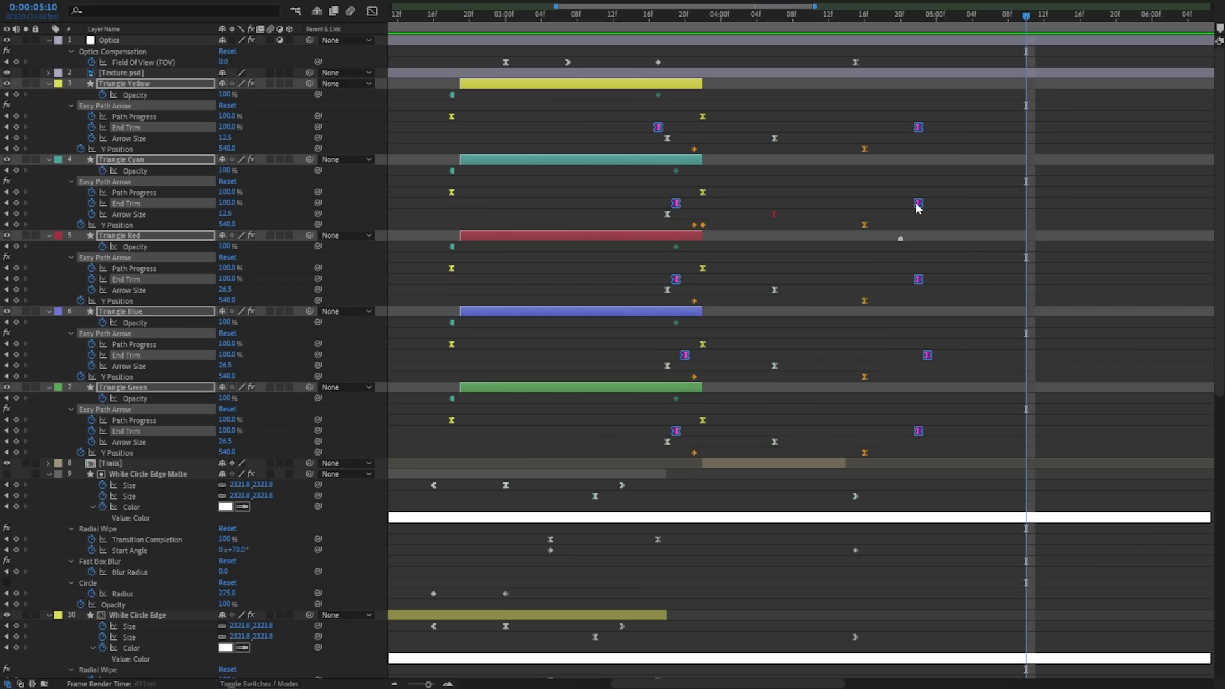
{"action": "left_click_drag", "start_coordinate": [918, 205], "coordinate": [971, 204]}
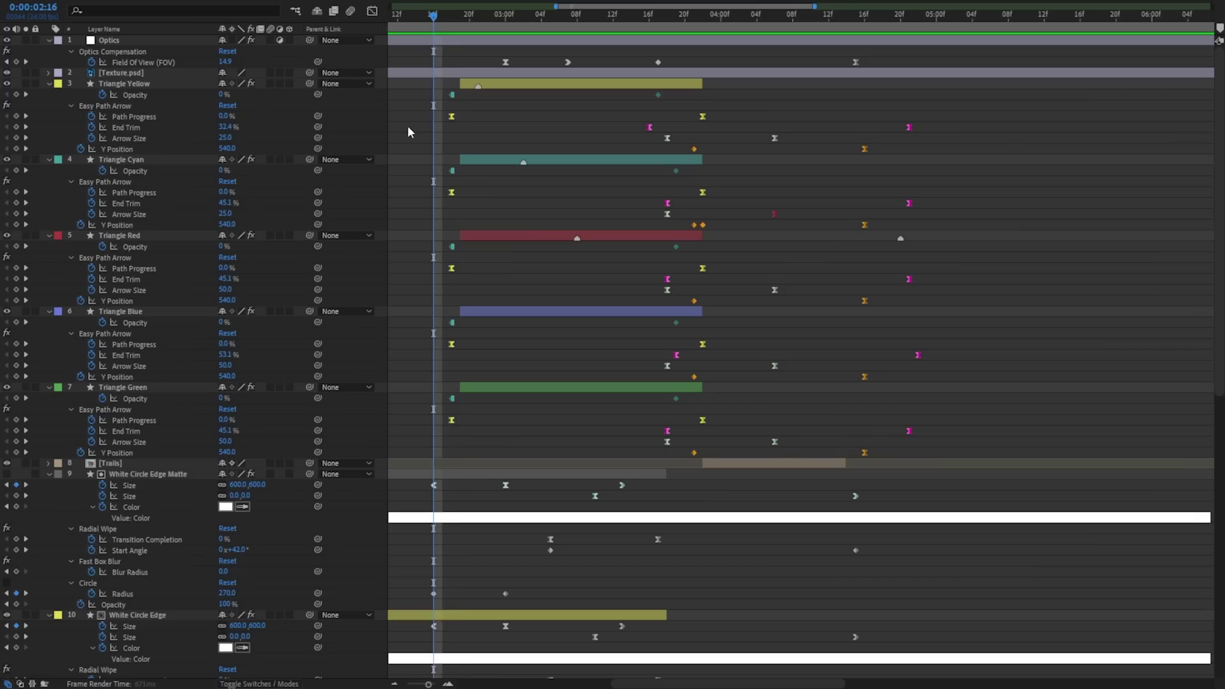
{"action": "key", "text": "k"}
{"action": "key", "text": "k"}
{"action": "key", "text": "k"}
{"action": "key", "text": "k"}
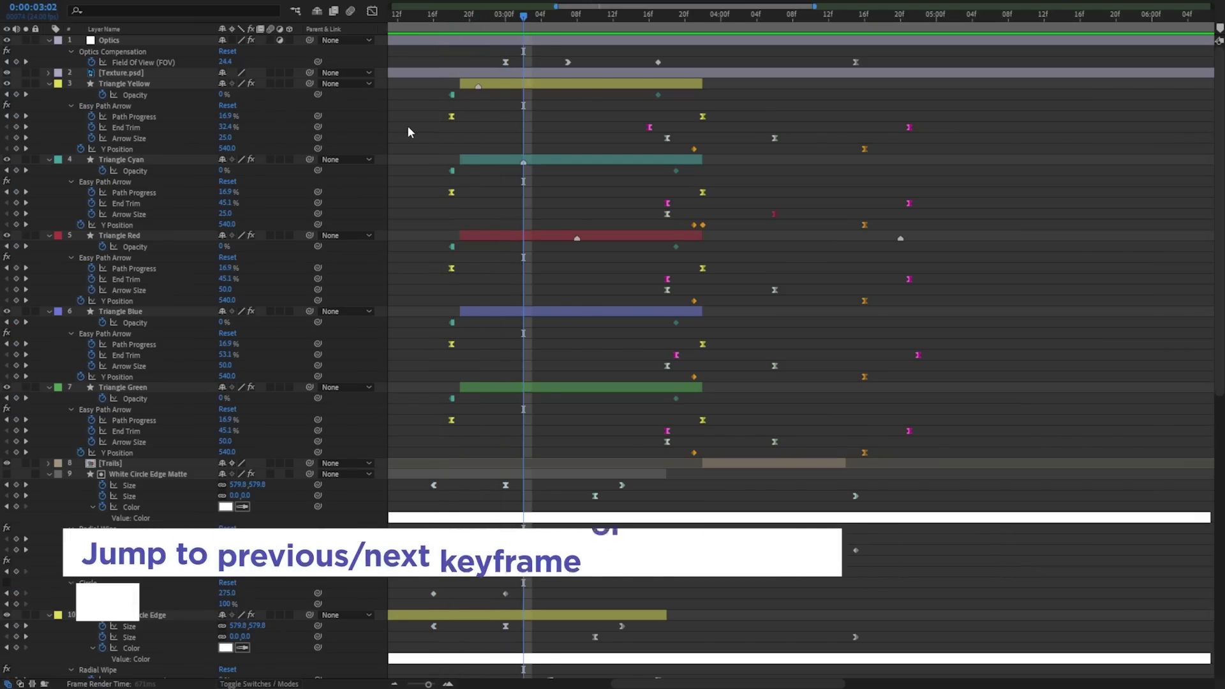
{"action": "key", "text": "k"}
{"action": "key", "text": "k"}
{"action": "key", "text": "k"}
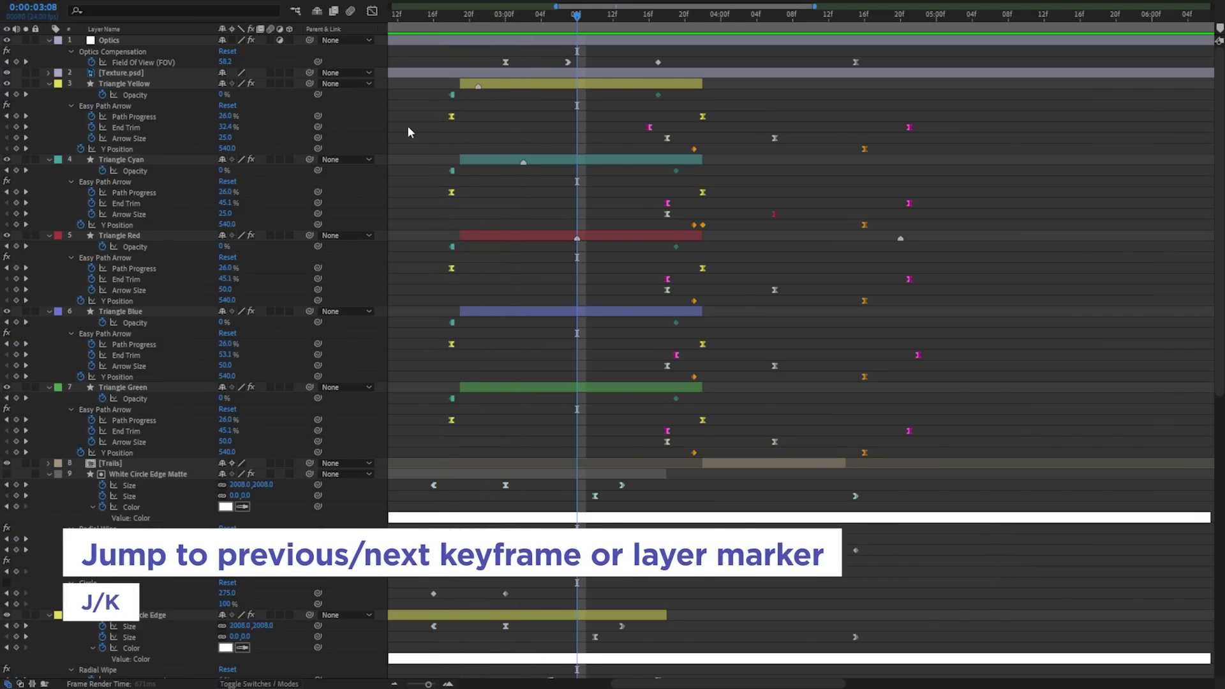
{"action": "key", "text": "k"}
{"action": "key", "text": "k"}
{"action": "key", "text": "k"}
{"action": "key", "text": "k"}
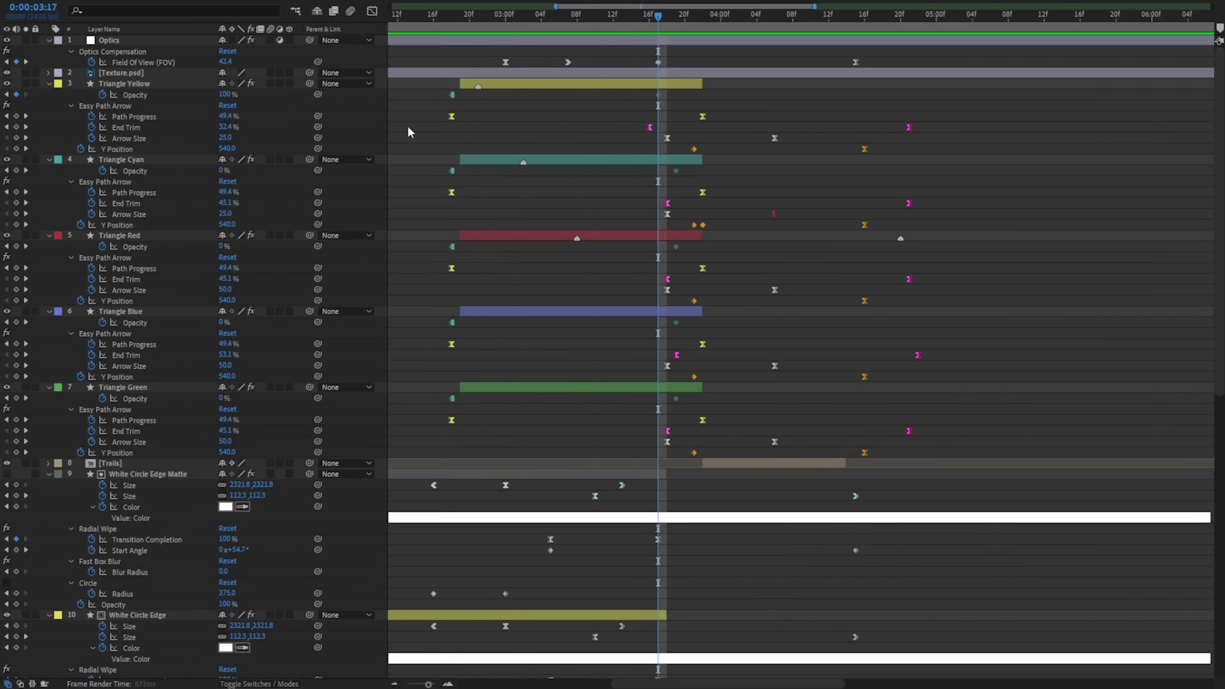
{"action": "key", "text": "k"}
{"action": "key", "text": "k"}
{"action": "key", "text": "k"}
{"action": "key", "text": "k"}
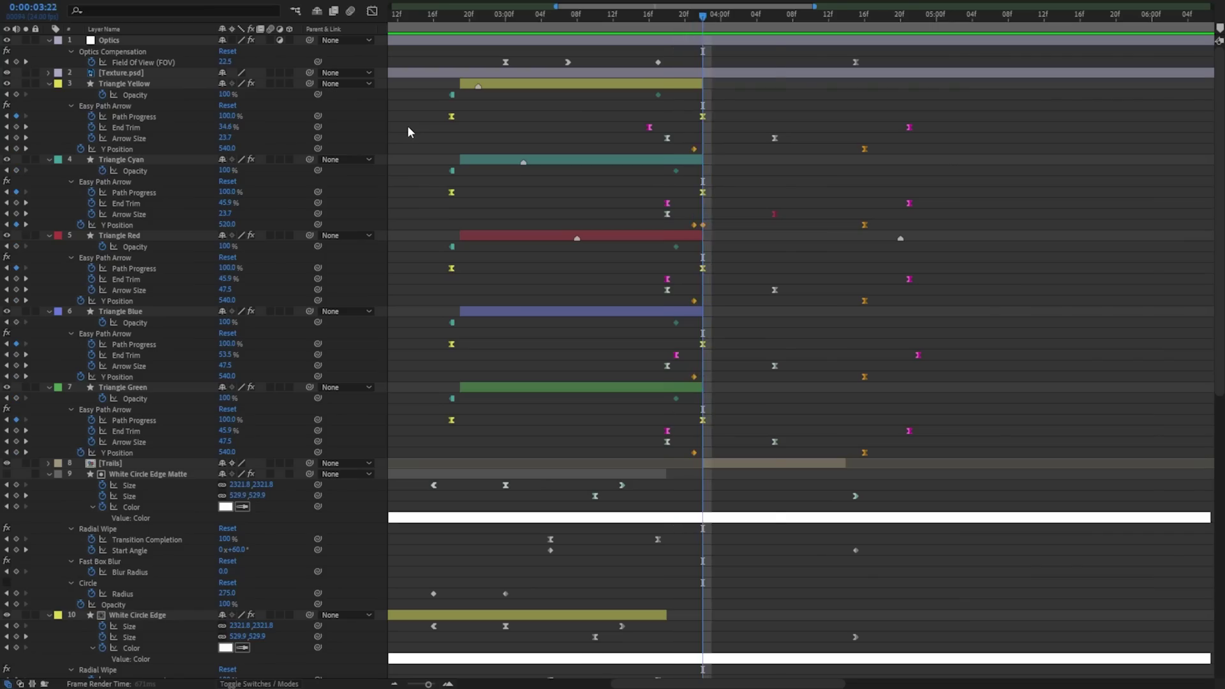
{"action": "key", "text": "k"}
{"action": "key", "text": "k"}
{"action": "key", "text": "k"}
{"action": "key", "text": "k"}
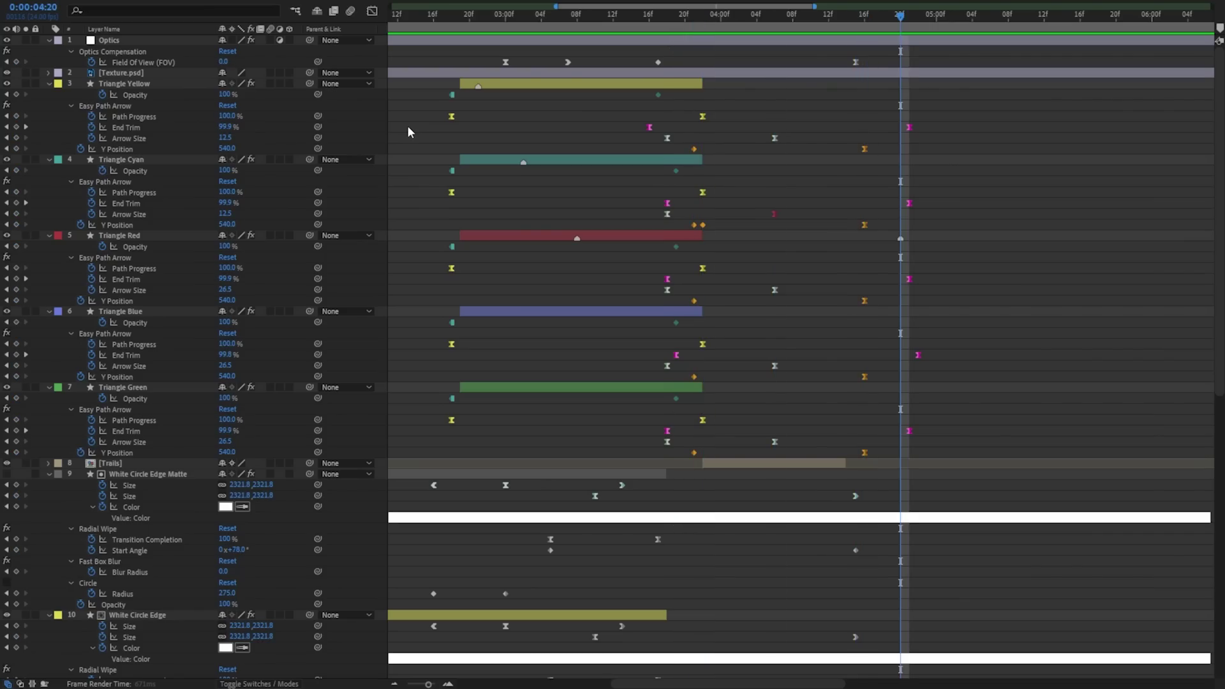
{"action": "key", "text": "j"}
{"action": "key", "text": "j"}
{"action": "key", "text": "j"}
{"action": "key", "text": "j"}
{"action": "key", "text": "j"}
{"action": "key", "text": "j"}
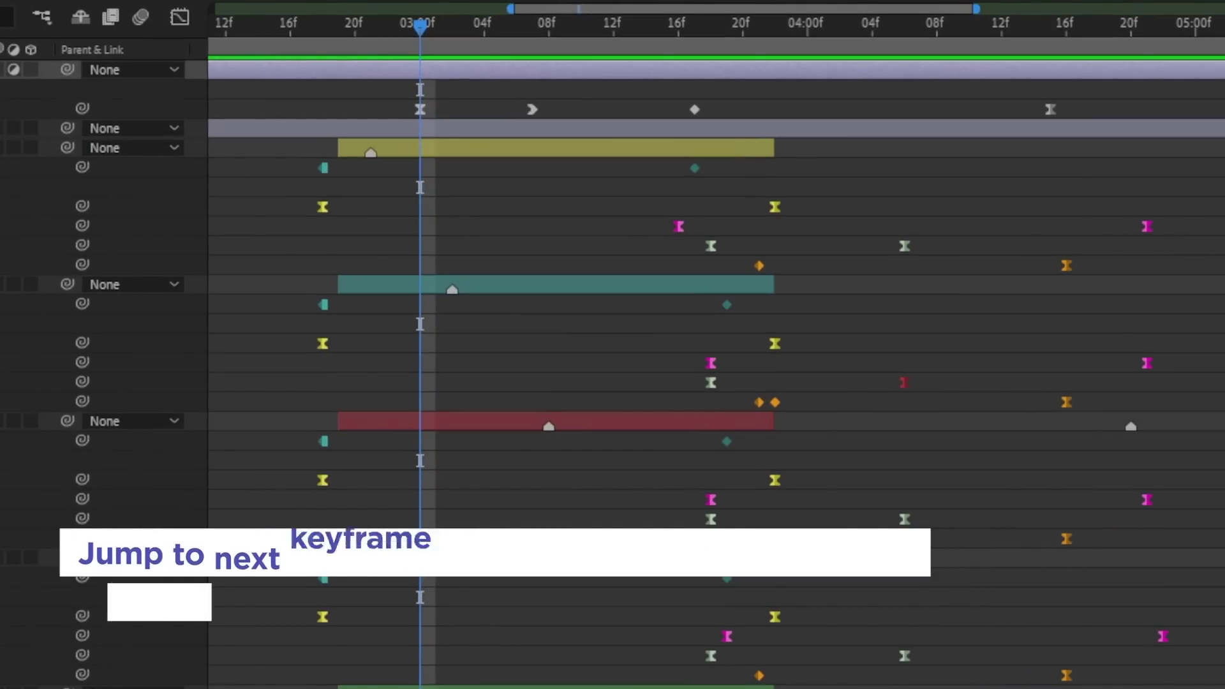
- Jump back and forth between only the selected Arrow Size keyframes with Shift+J and Shift+K
{"action": "key", "text": "shift+k"}
{"action": "key", "text": "shift+k"}
{"action": "key", "text": "shift+k"}
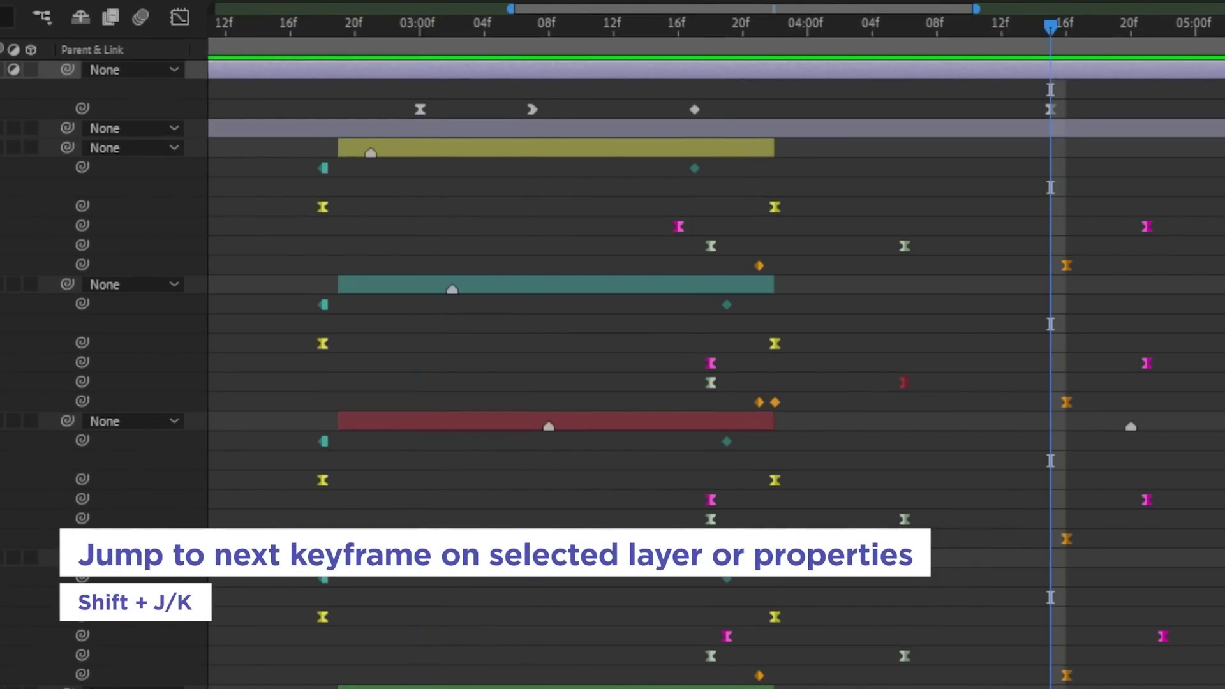
{"action": "key", "text": "shift+j"}
{"action": "key", "text": "shift+j"}
{"action": "key", "text": "shift+j"}
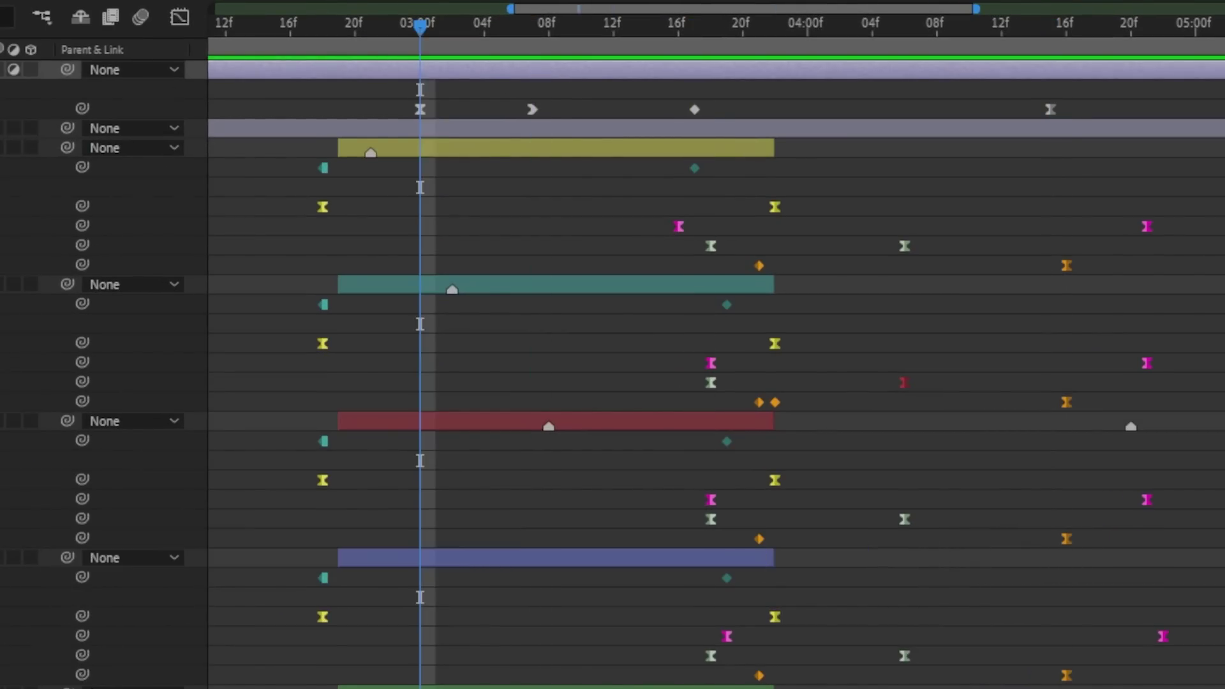
{"action": "key", "text": "shift+k"}
{"action": "key", "text": "shift+k"}
{"action": "key", "text": "shift+k"}
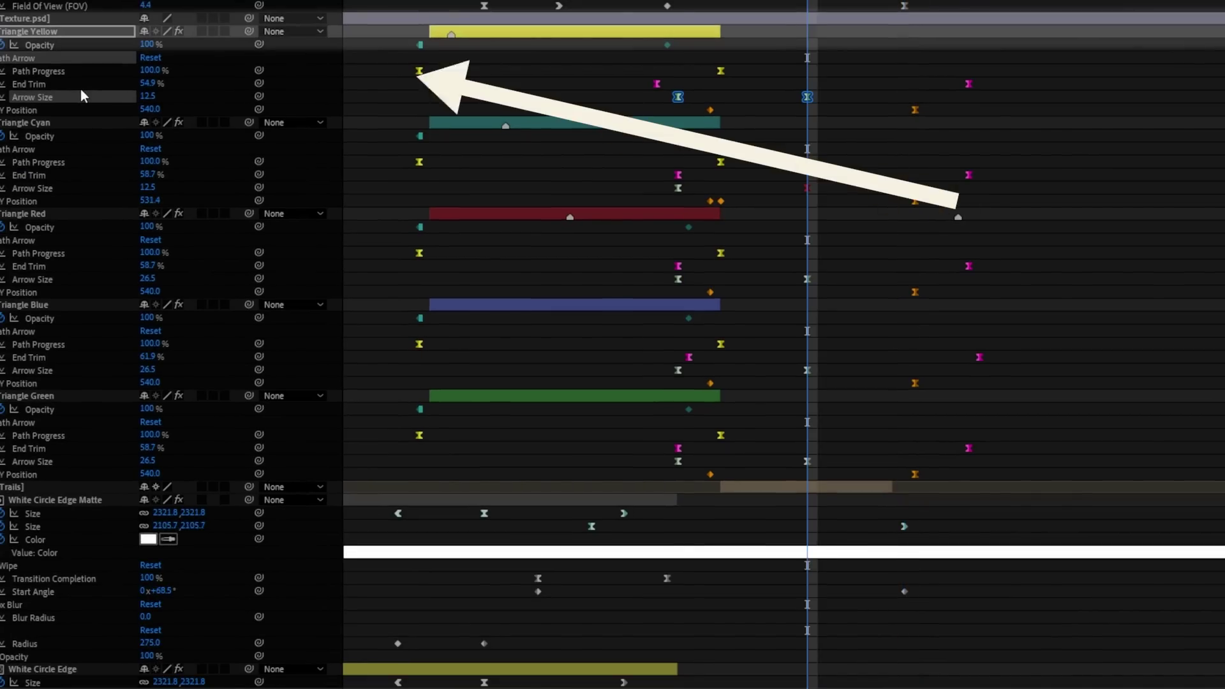
{"action": "key", "text": "shift+j"}
{"action": "key", "text": "shift+j"}
{"action": "key", "text": "shift+k"}
{"action": "key", "text": "shift+j"}
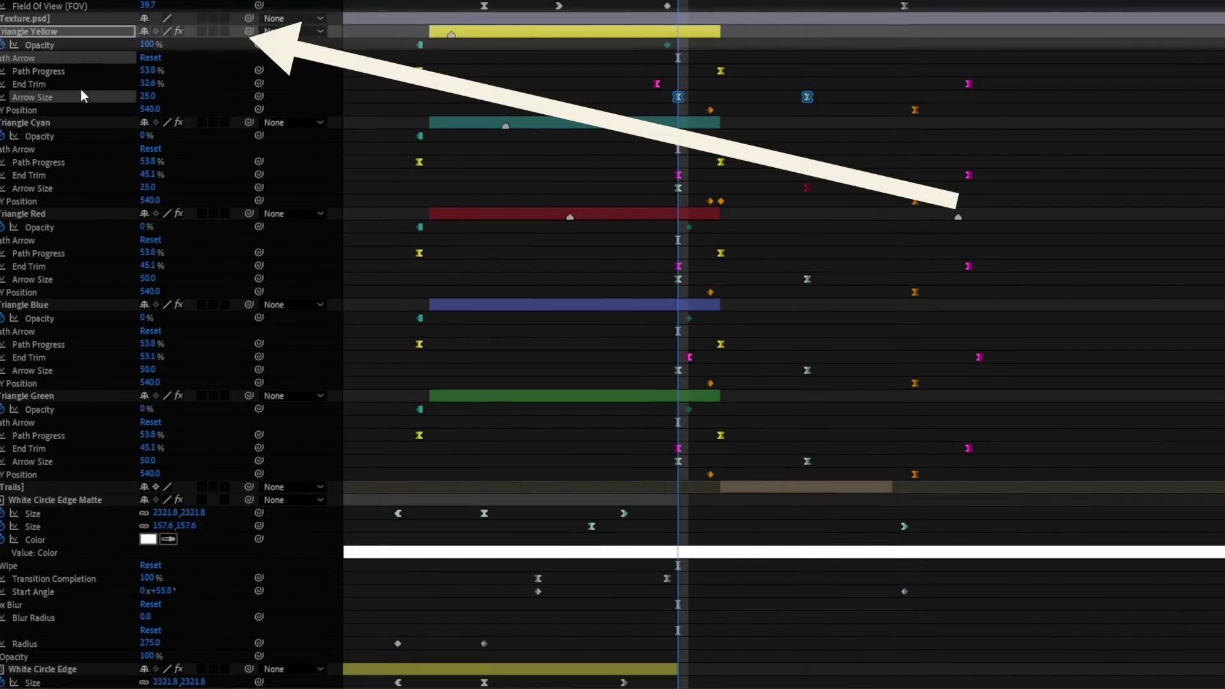
{"action": "key", "text": "k"}
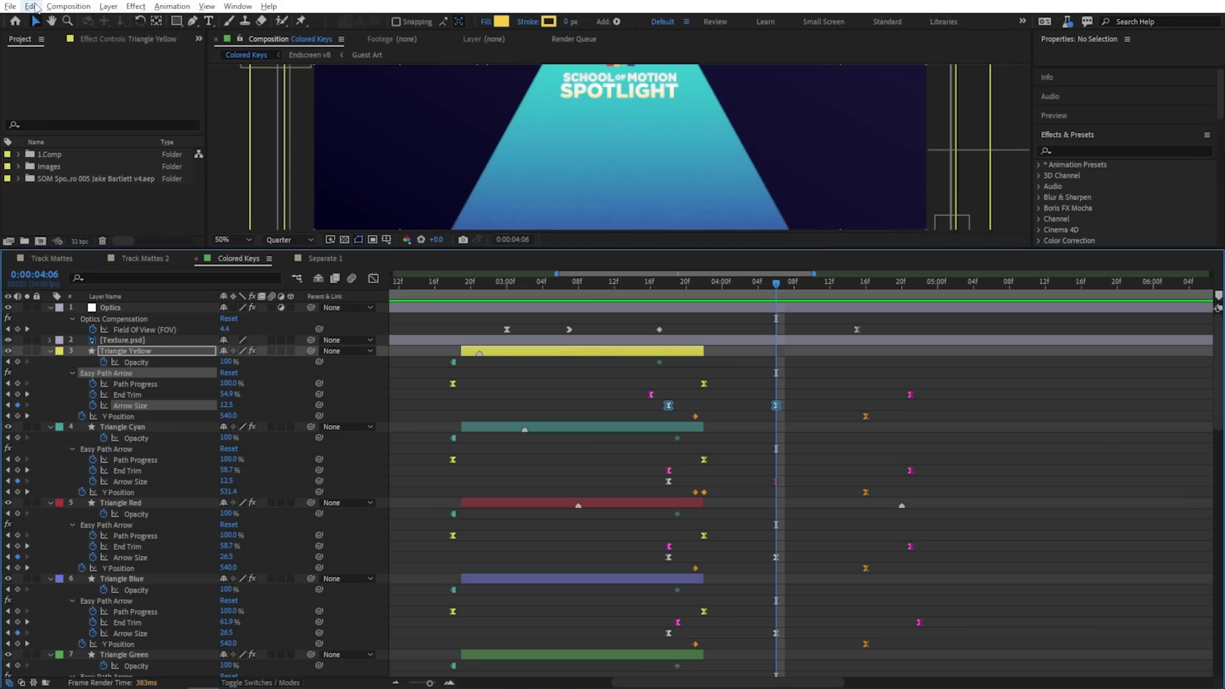
- View the keyboard shortcut editor, then split Circle 1's Position into X Position and Y Position
{"action": "left_click", "coordinate": [33, 7]}
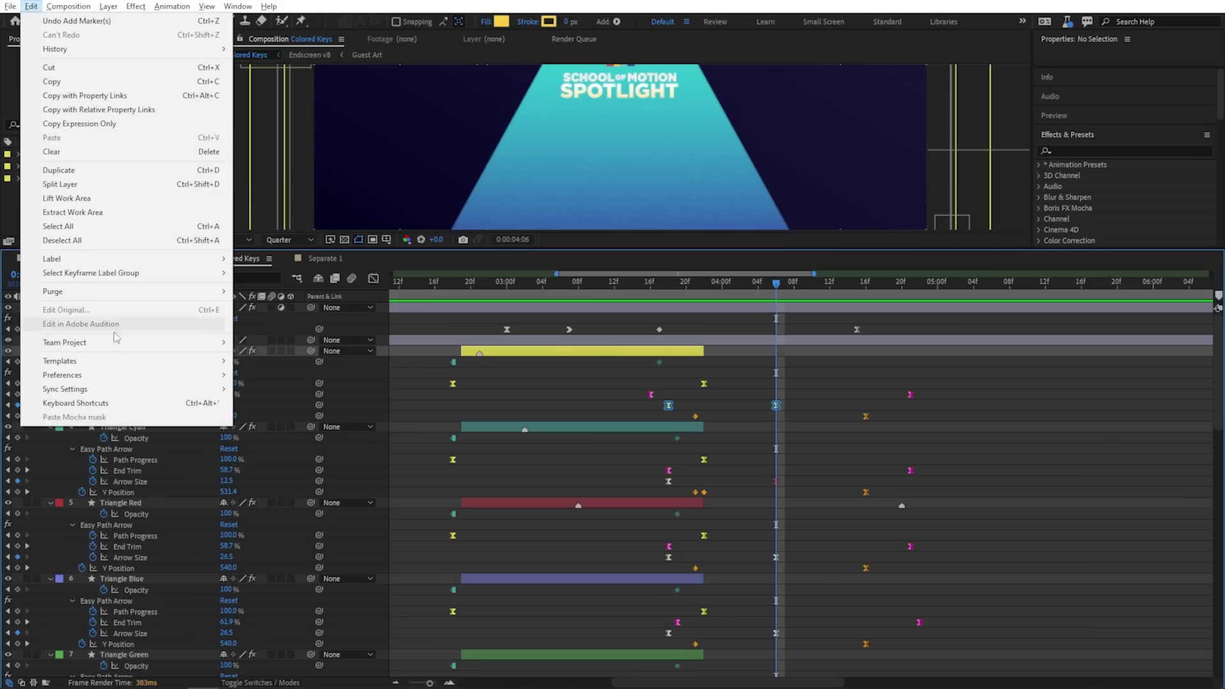
{"action": "left_click", "coordinate": [130, 407]}
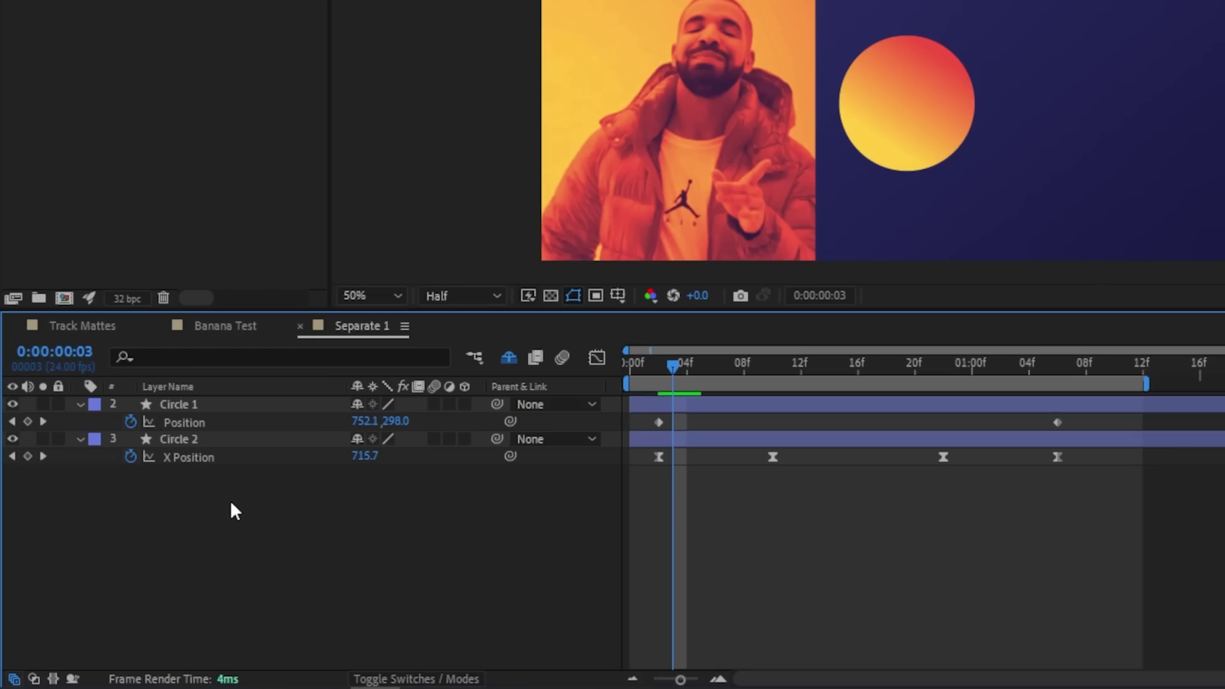
{"action": "right_click", "coordinate": [195, 421]}
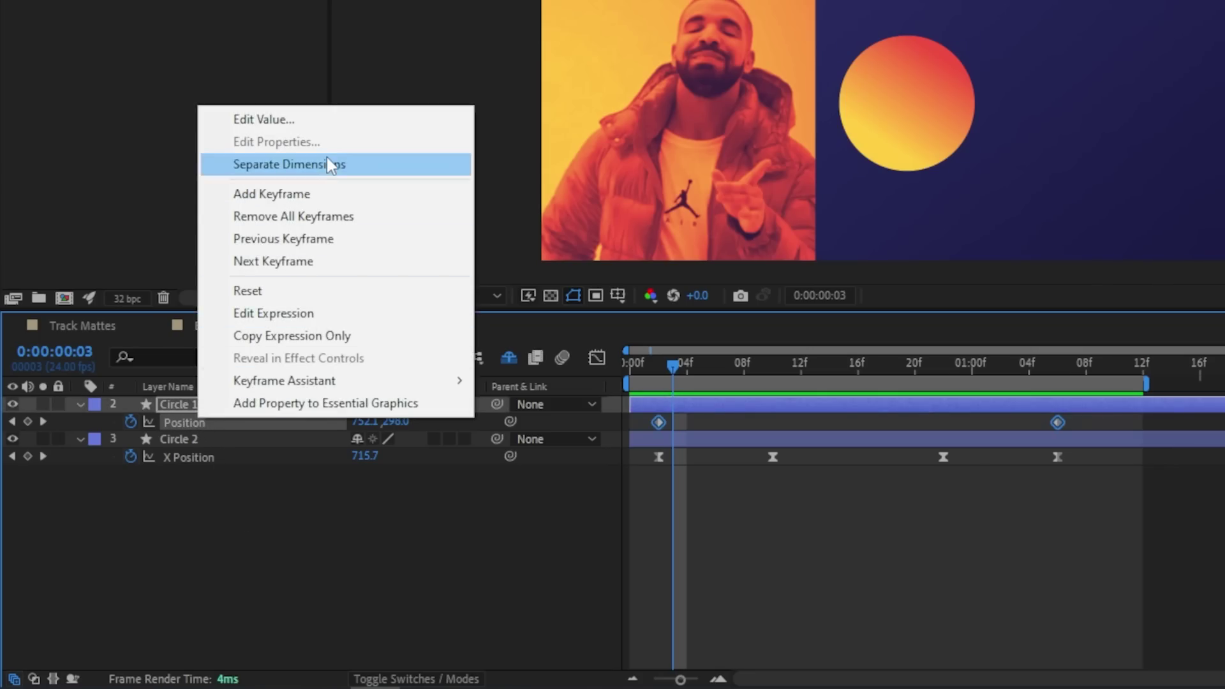
{"action": "left_click", "coordinate": [327, 160]}
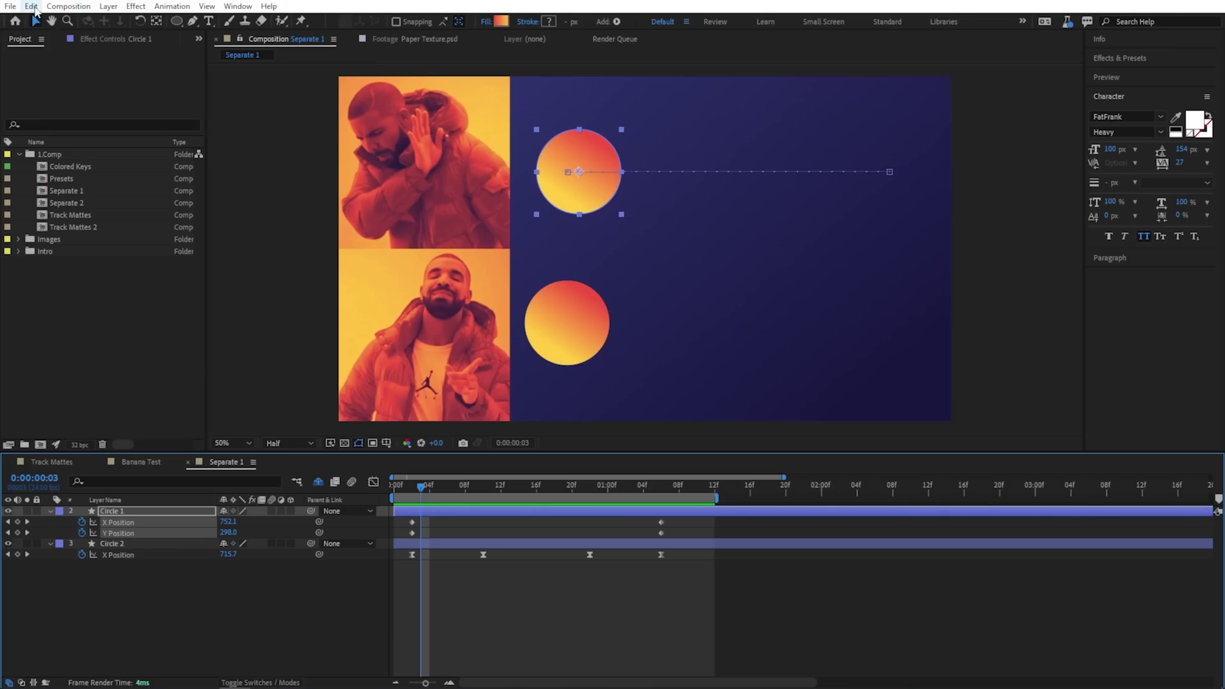
- Enable separated Position dimensions by default in General preferences, then draw a circle and reveal its Position
{"action": "left_click", "coordinate": [32, 6]}
{"action": "mouse_move", "coordinate": [152, 383]}
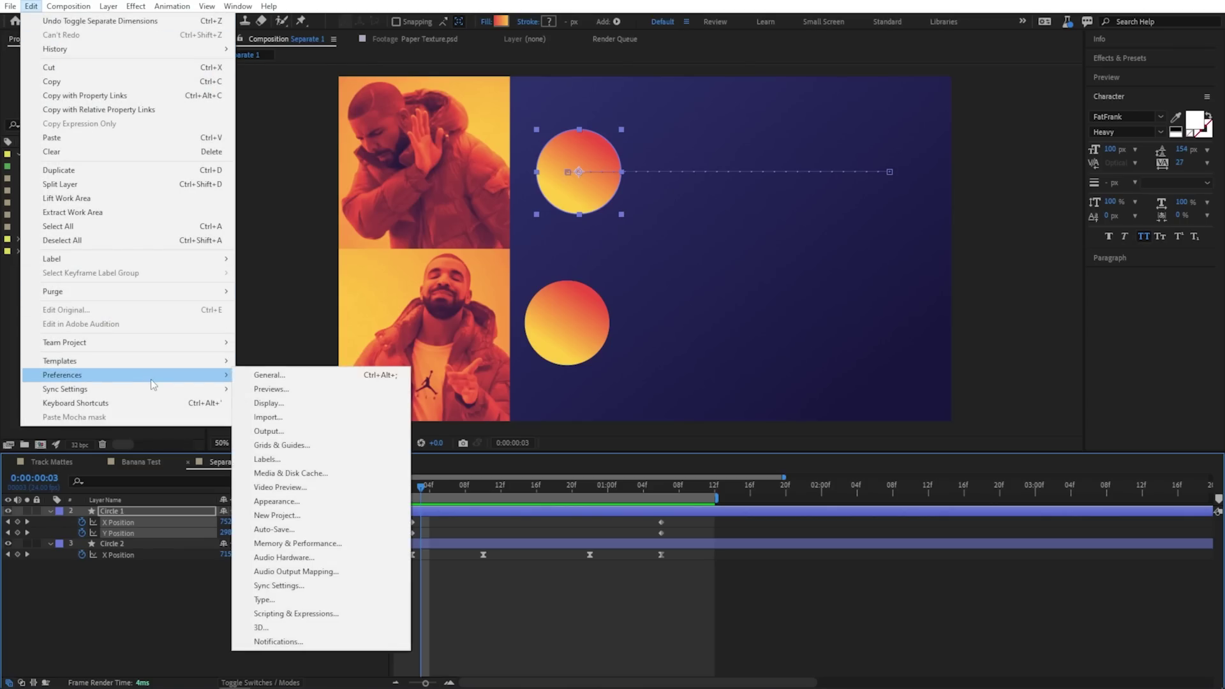
{"action": "left_click", "coordinate": [289, 374]}
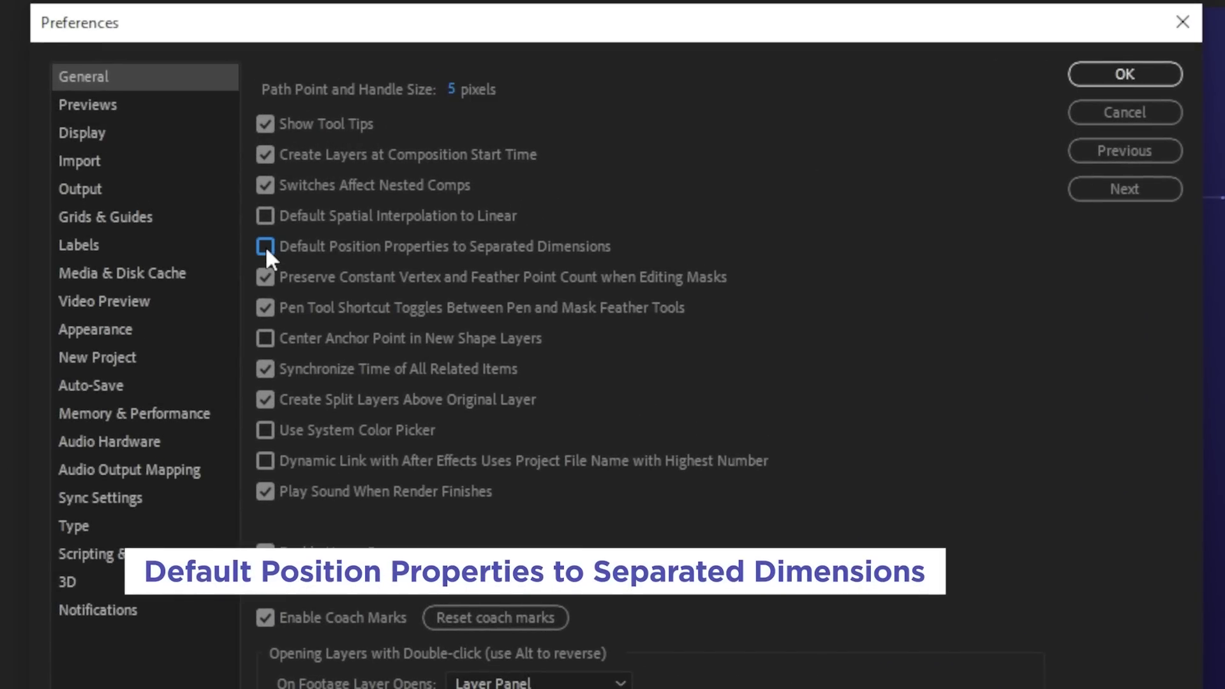
{"action": "left_click", "coordinate": [265, 246]}
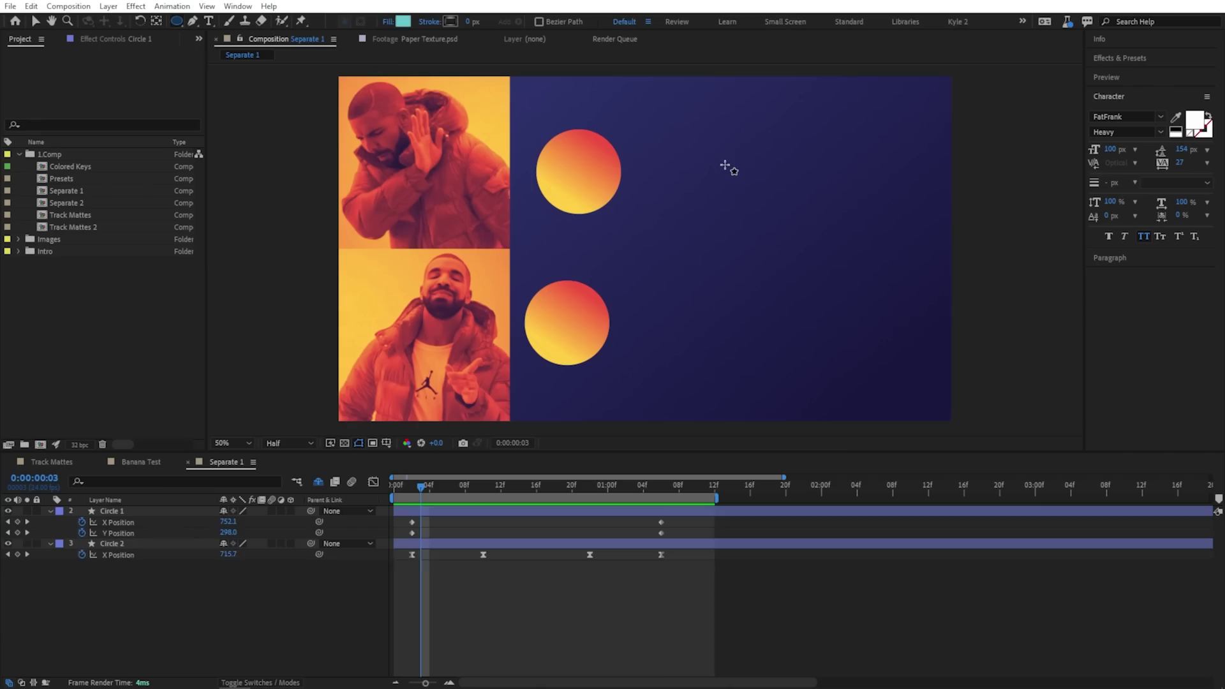
{"action": "left_click_drag", "start_coordinate": [725, 165], "coordinate": [855, 300]}
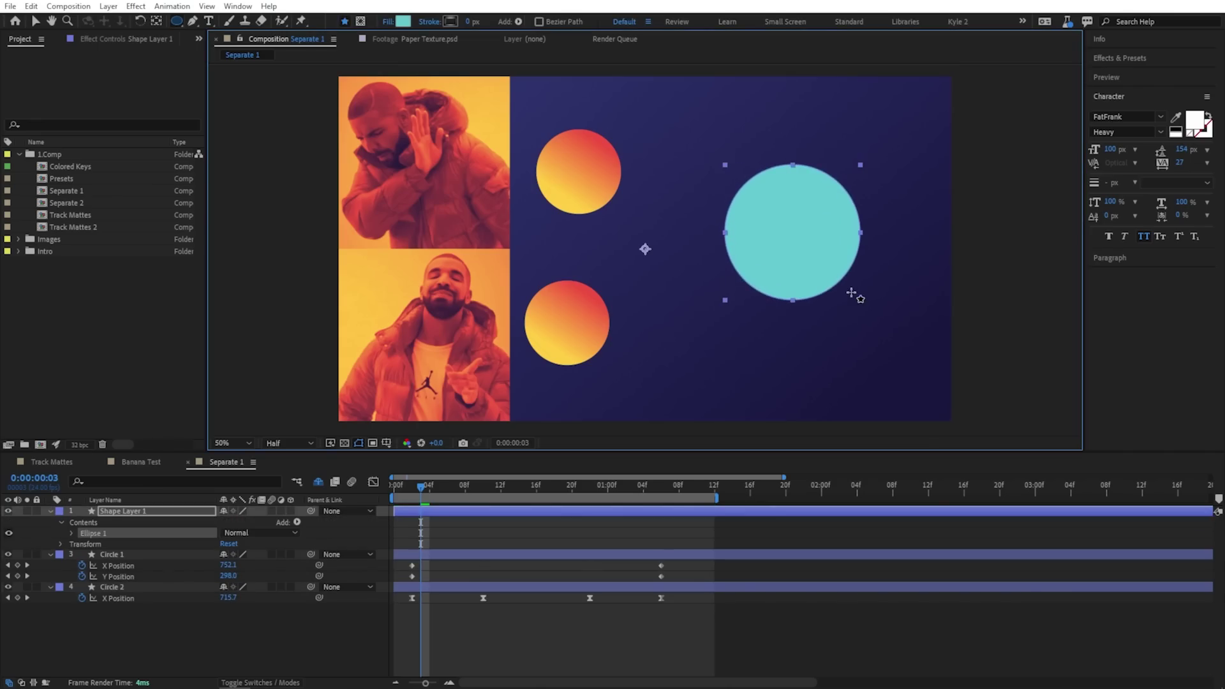
{"action": "key", "text": "p"}
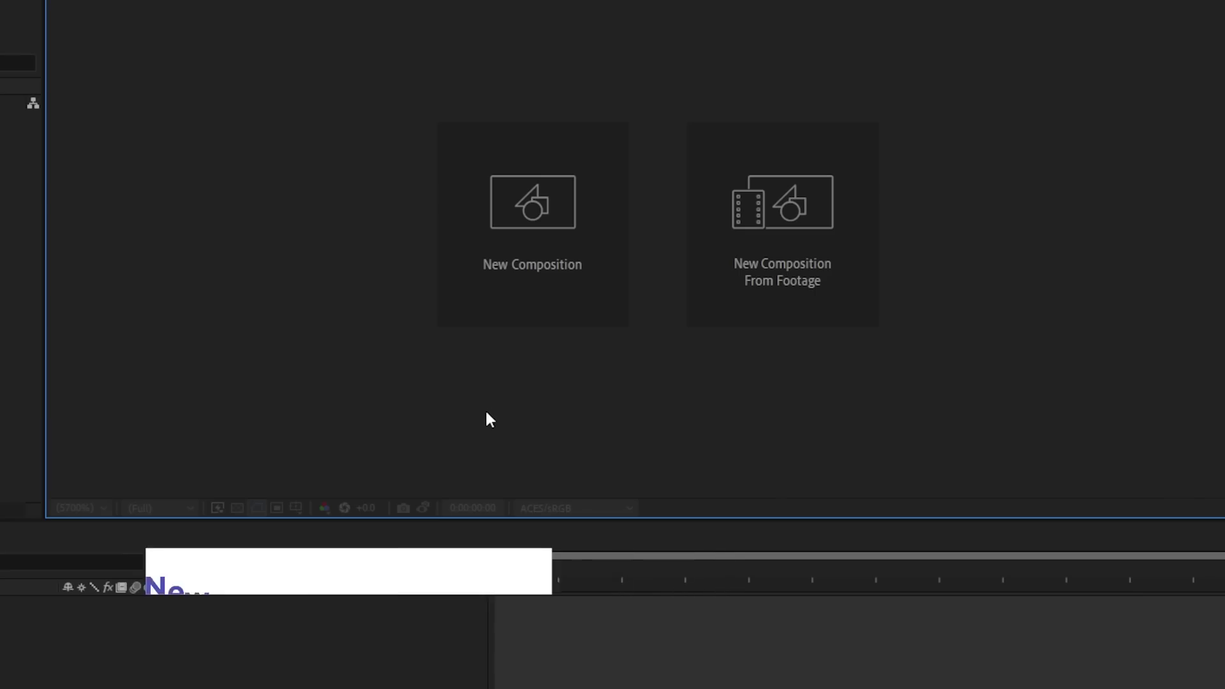
- Start a new 1920x1080 composition and review the Preset dropdown's composition presets
{"action": "left_click", "coordinate": [521, 210]}
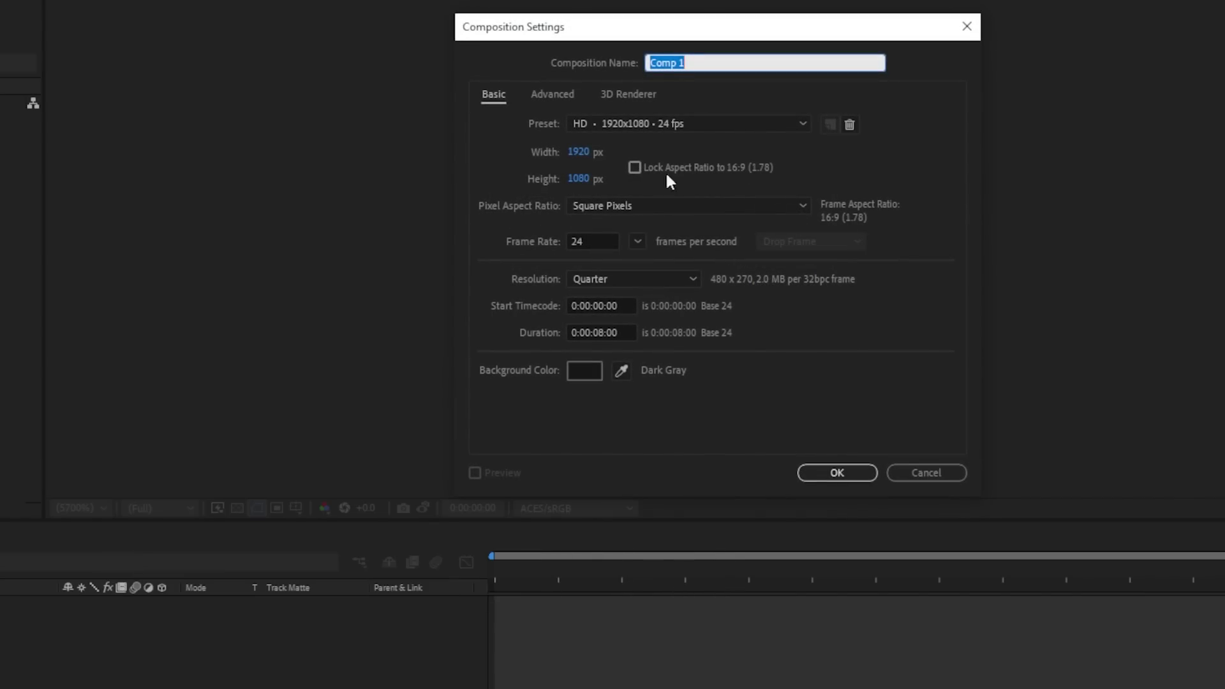
{"action": "left_click", "coordinate": [800, 124]}
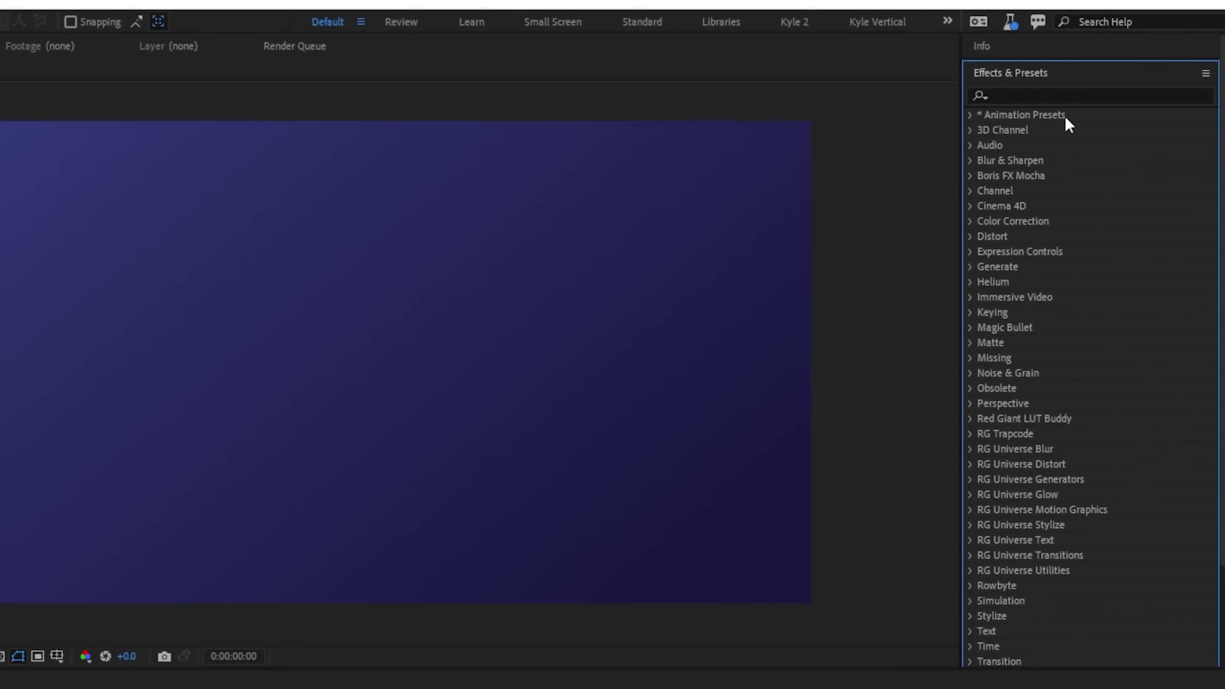
- Show animation presets in Effects & Presets and expand Animation Presets > Shapes > Elements
{"action": "left_click", "coordinate": [1206, 74]}
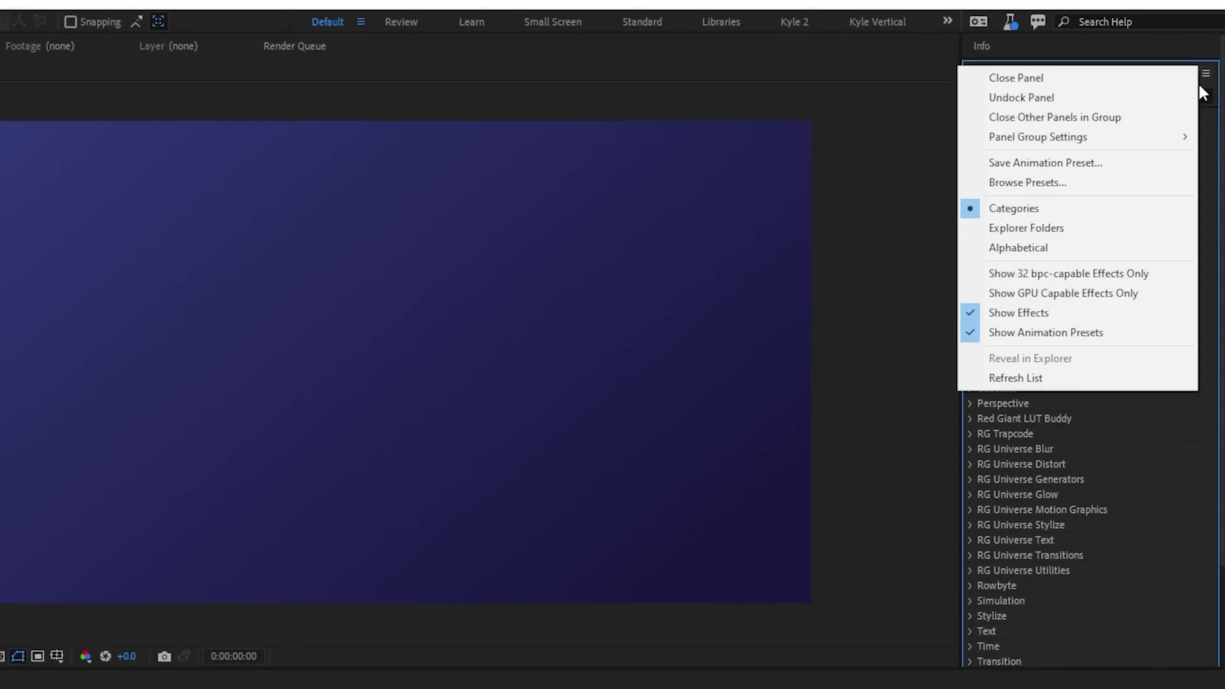
{"action": "left_click", "coordinate": [1120, 332]}
{"action": "left_click", "coordinate": [970, 114]}
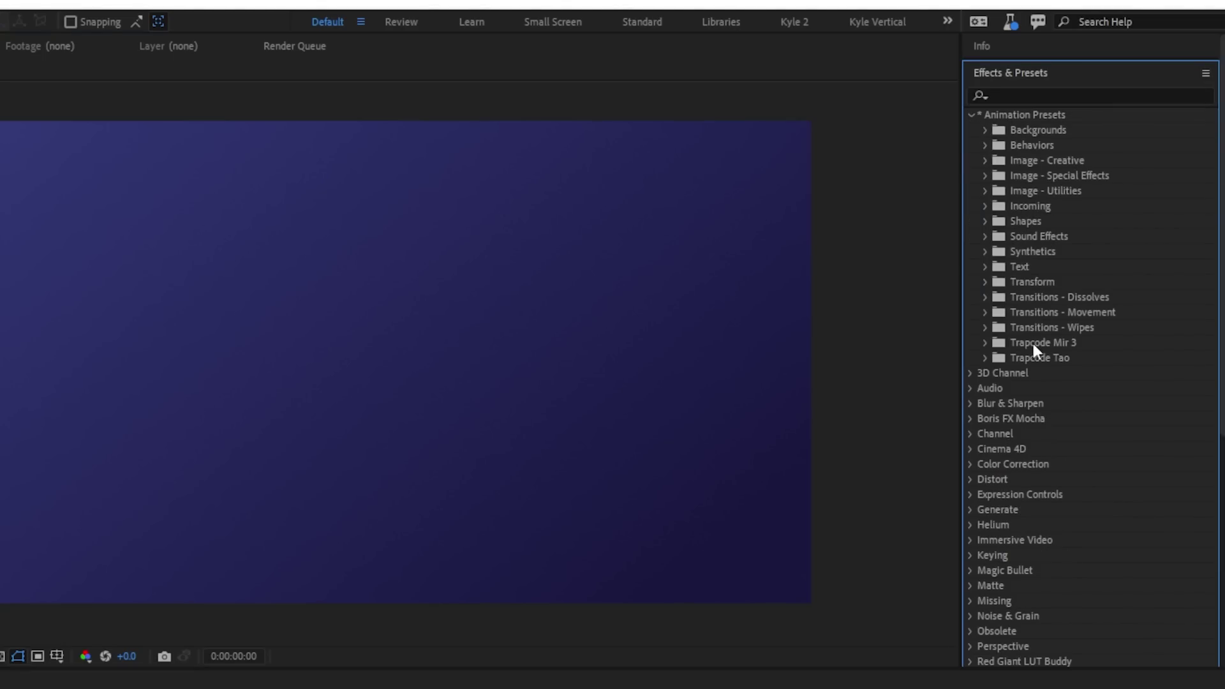
{"action": "left_click", "coordinate": [985, 222]}
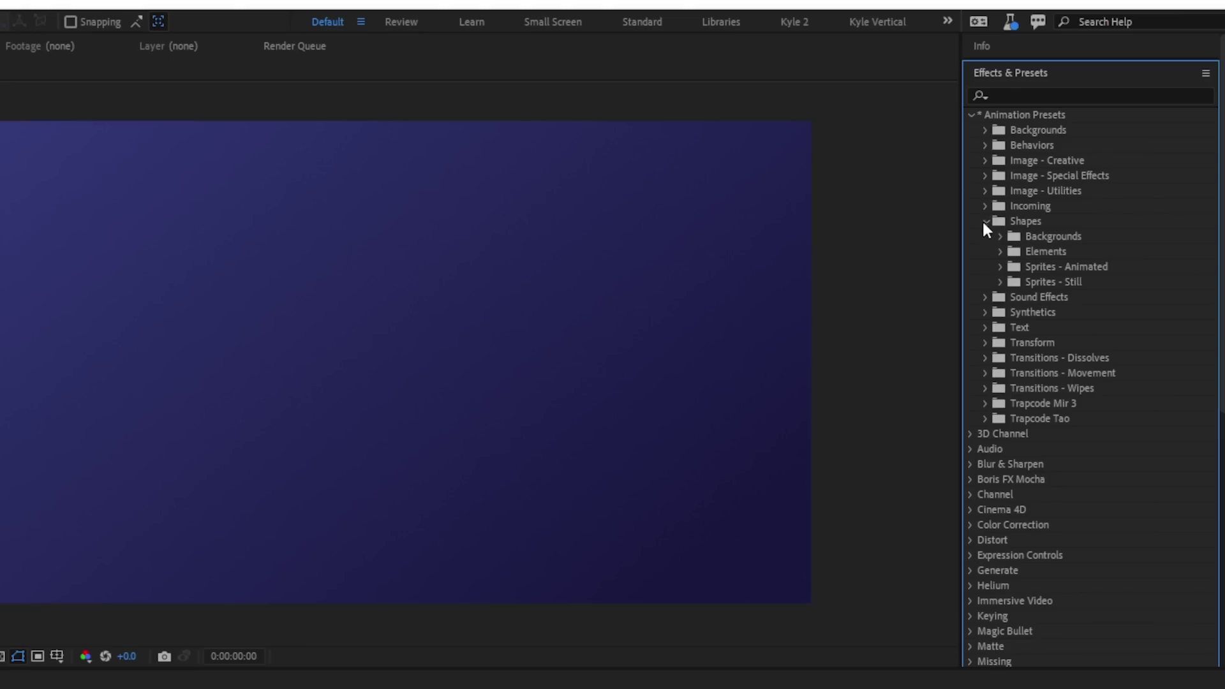
{"action": "left_click", "coordinate": [1000, 252]}
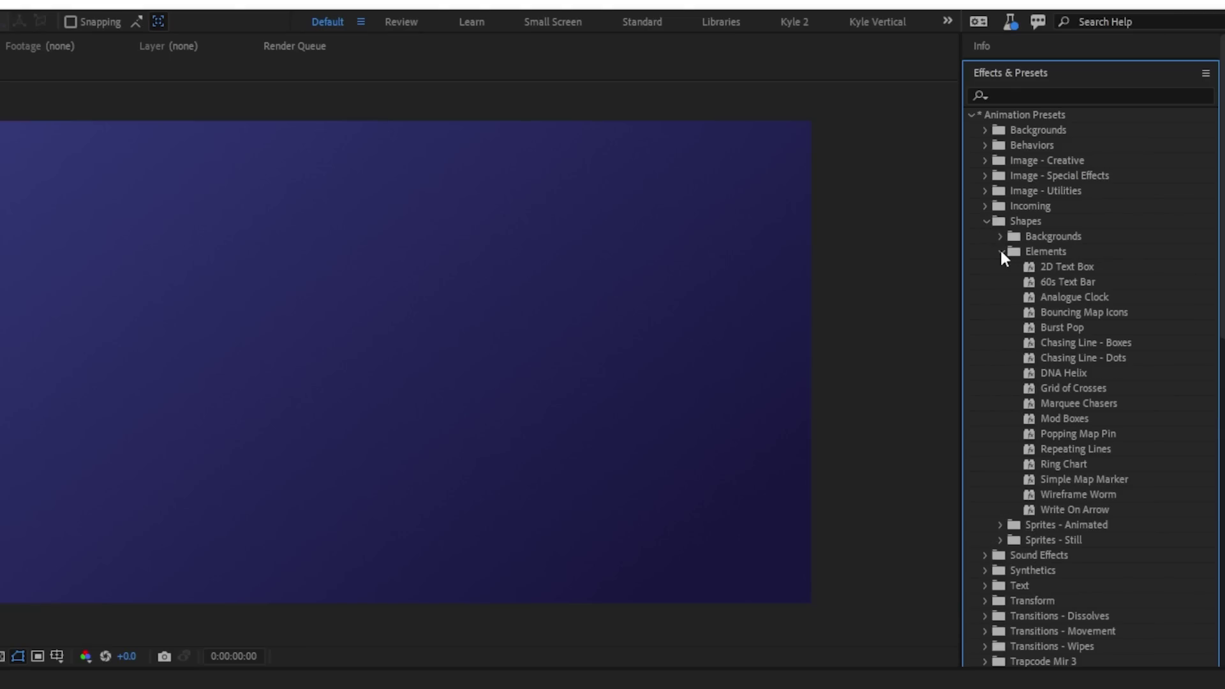
- Apply the DNA Helix preset to the Presets comp and preview its animation
{"action": "double_click", "coordinate": [1059, 373]}
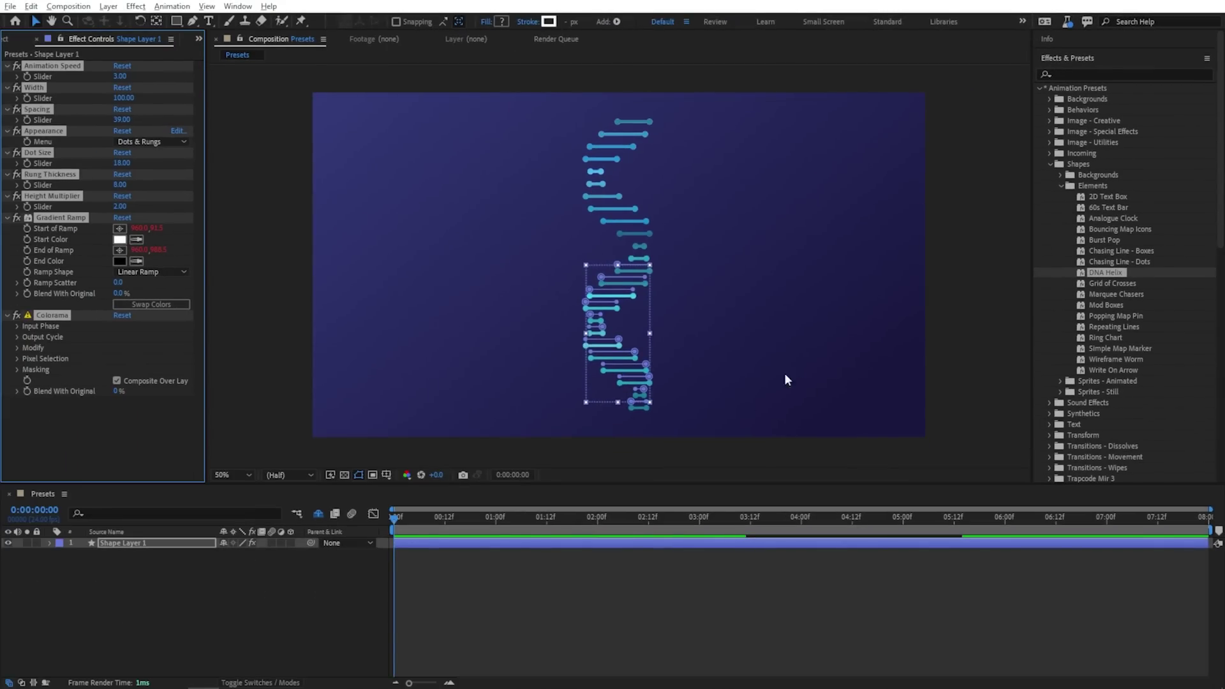
{"action": "left_click", "coordinate": [487, 566]}
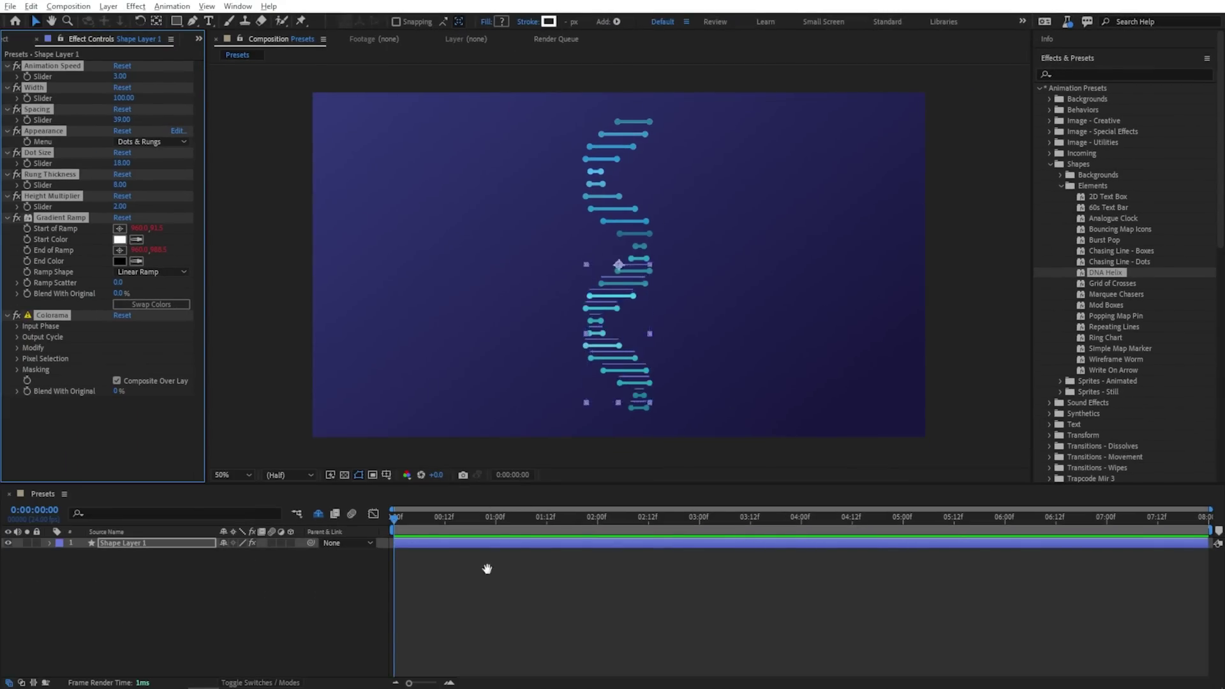
{"action": "key", "text": "space"}
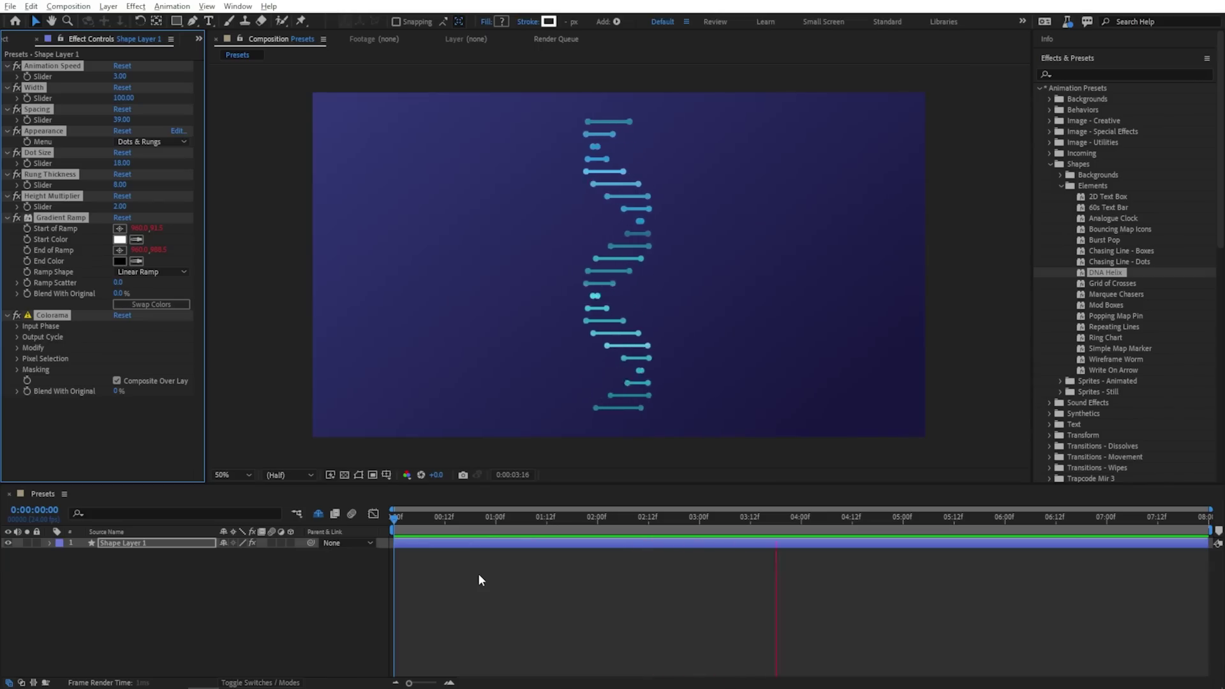
{"action": "left_click", "coordinate": [469, 542]}
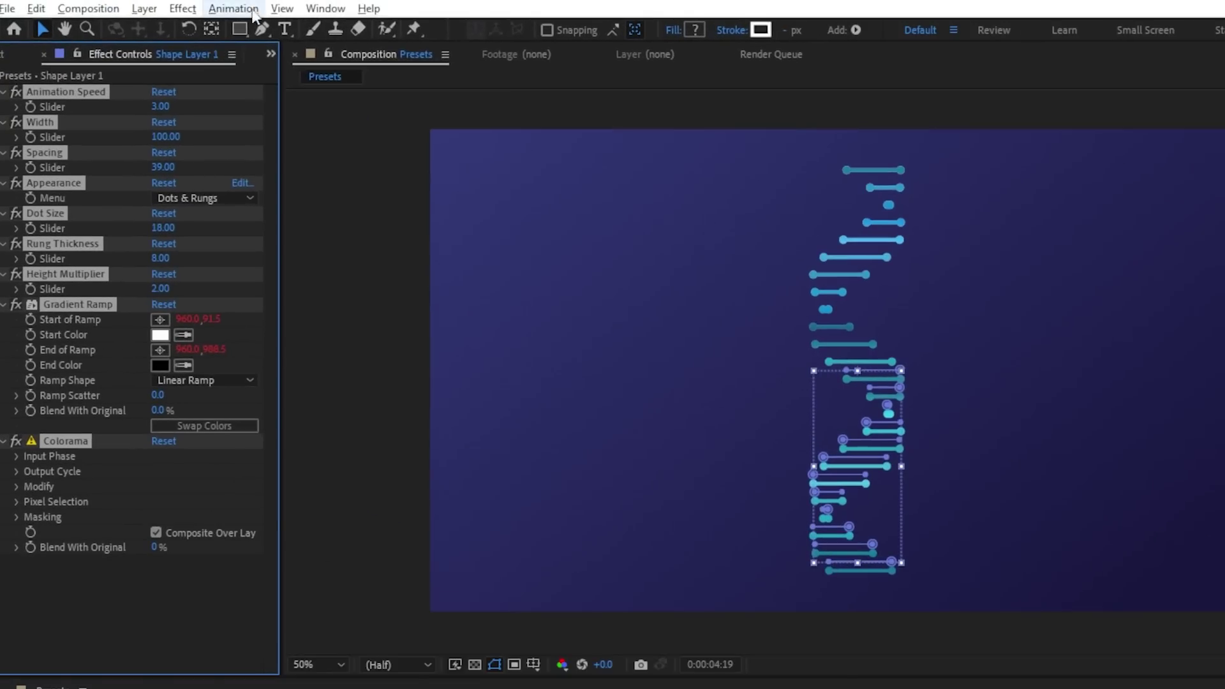
- Browse the animation presets folder in Adobe Bridge via Animation > Browse Presets
{"action": "left_click", "coordinate": [186, 9]}
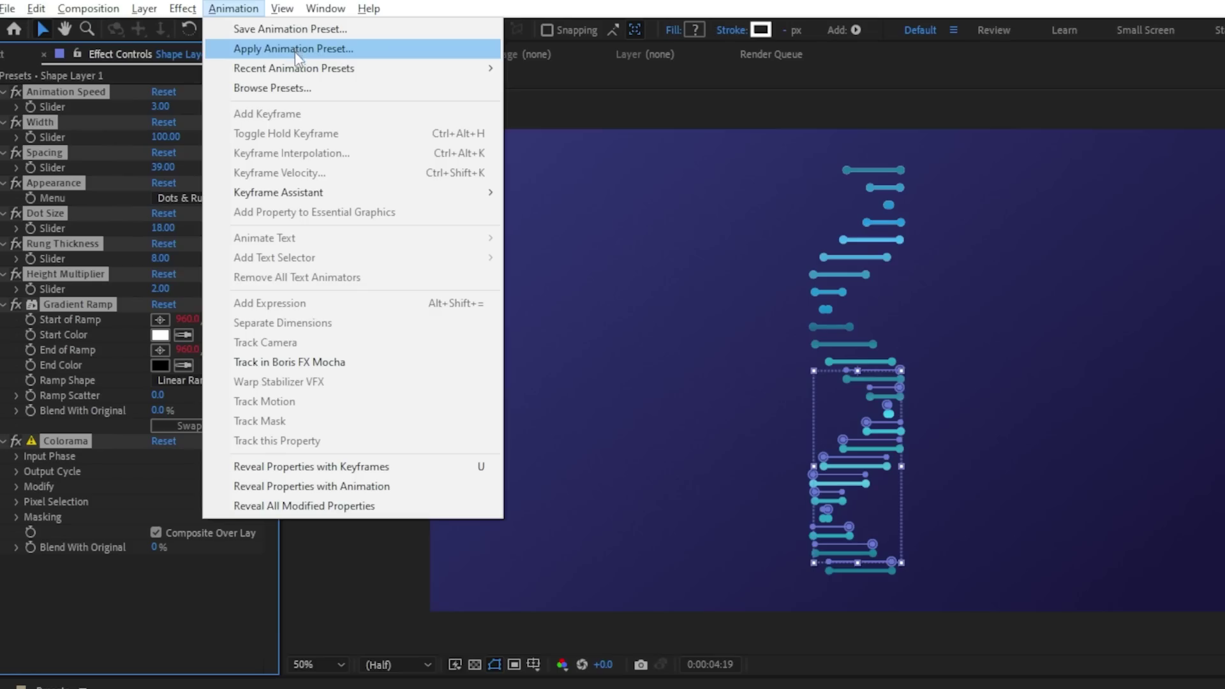
{"action": "left_click", "coordinate": [300, 95]}
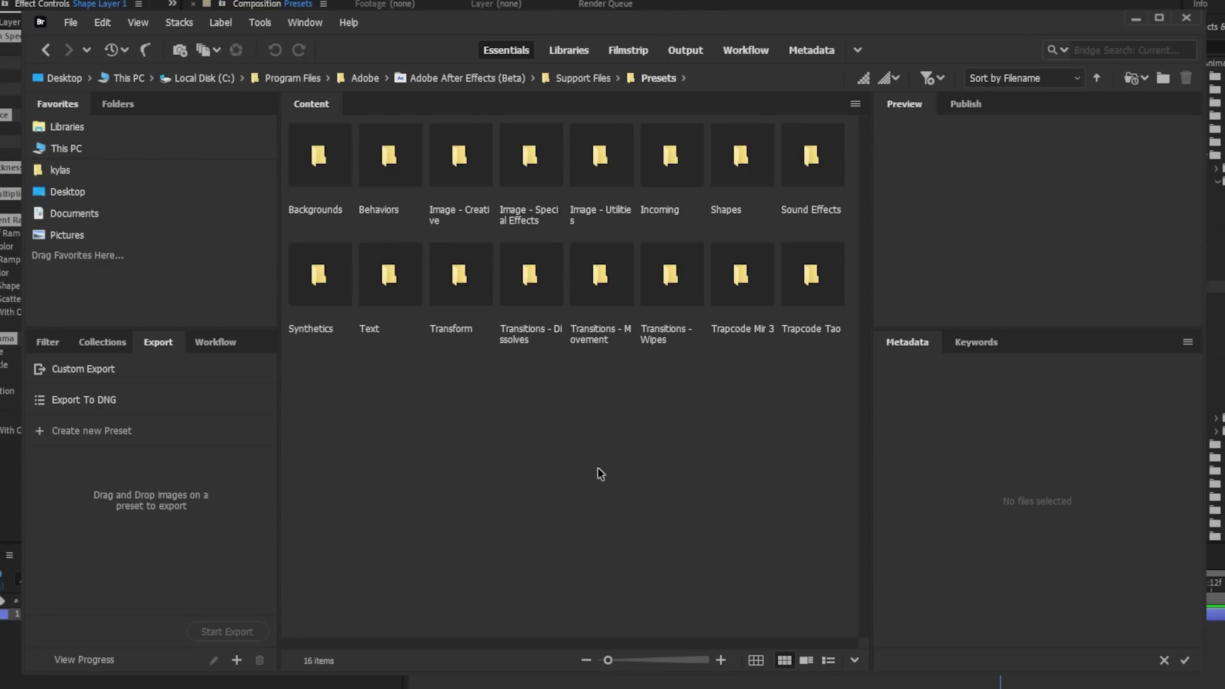
- In Bridge, go into Shapes > Elements and preview Popping Map Pin.ffx
{"action": "double_click", "coordinate": [742, 158]}
{"action": "double_click", "coordinate": [403, 160]}
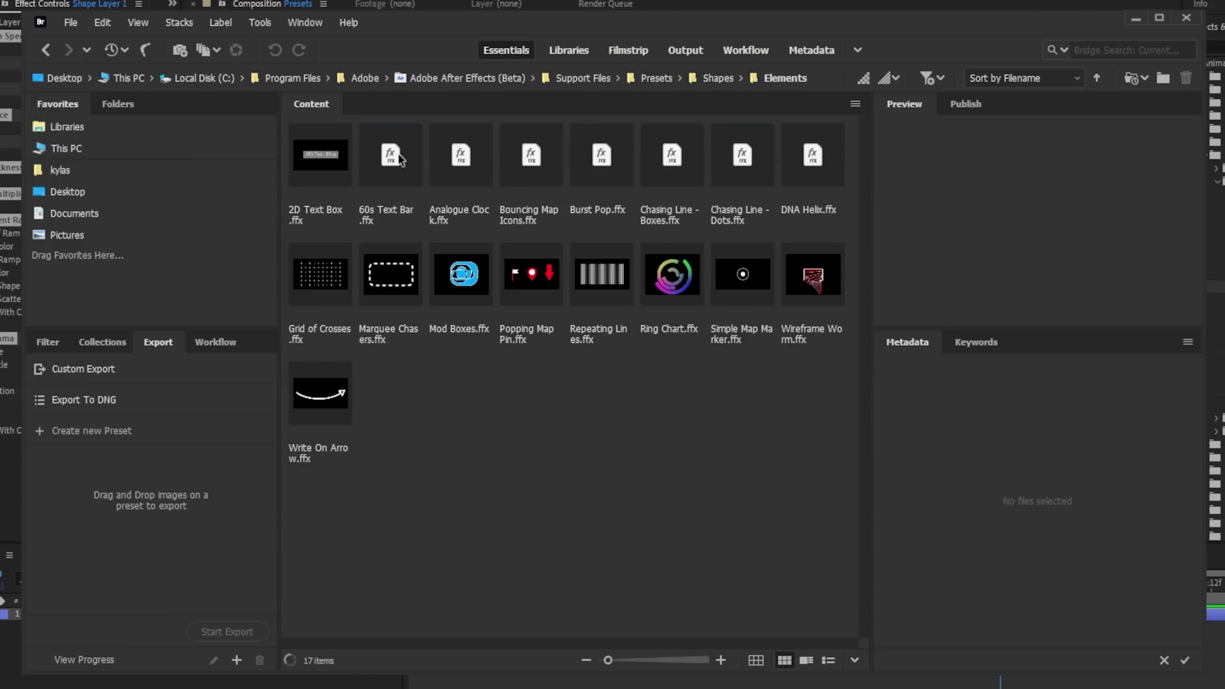
{"action": "left_click", "coordinate": [536, 282]}
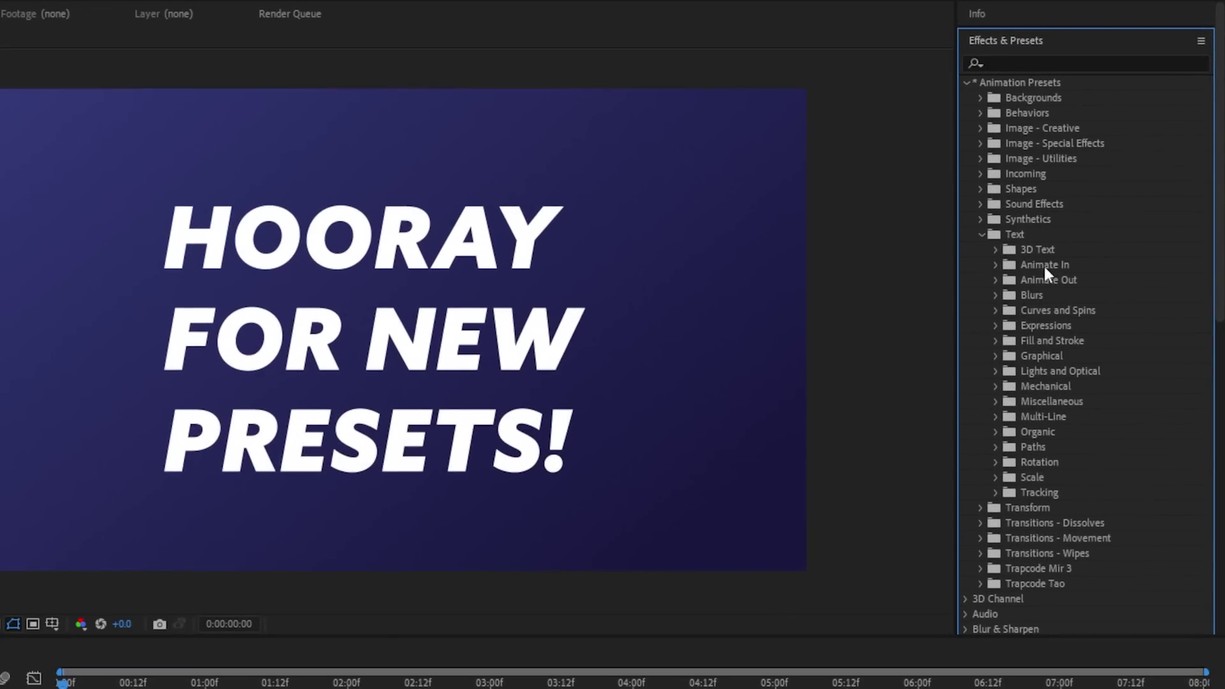
- Drag Text > Animate In > Slide In From Comp Edge onto the HOORAY FOR NEW PRESETS! text layer
{"action": "left_click", "coordinate": [996, 264]}
{"action": "scroll", "coordinate": [1034, 255], "scroll_direction": "down", "scroll_amount": 4}
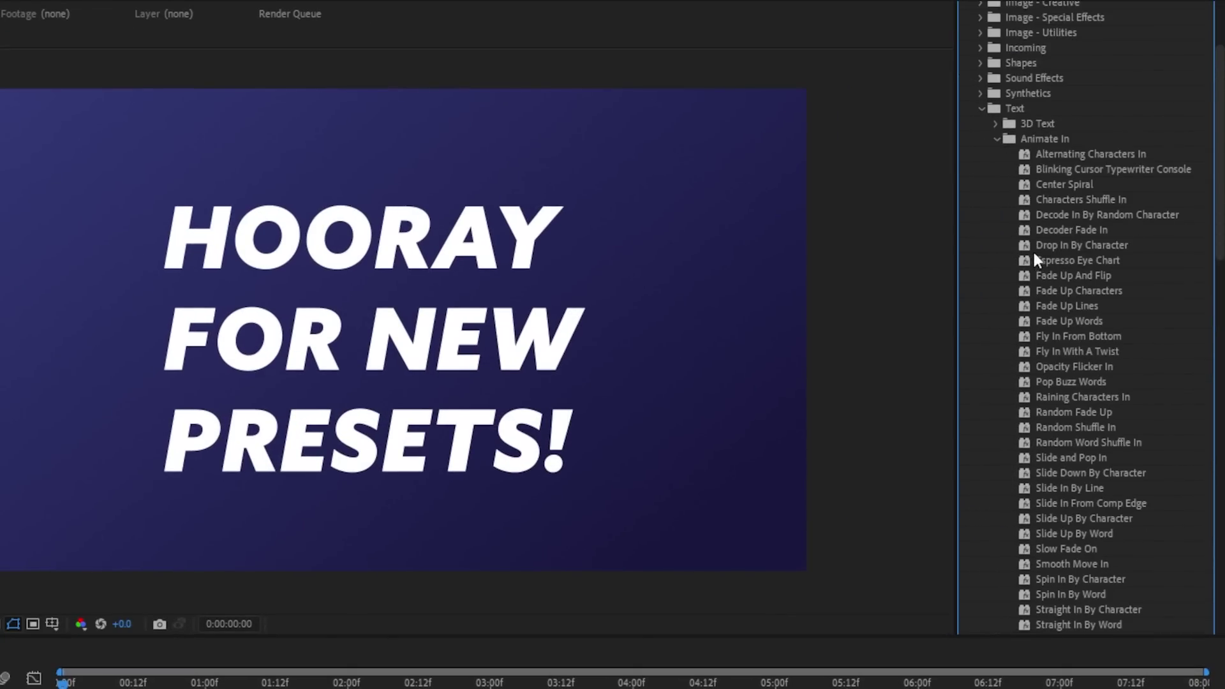
{"action": "scroll", "coordinate": [1031, 258], "scroll_direction": "down", "scroll_amount": 2}
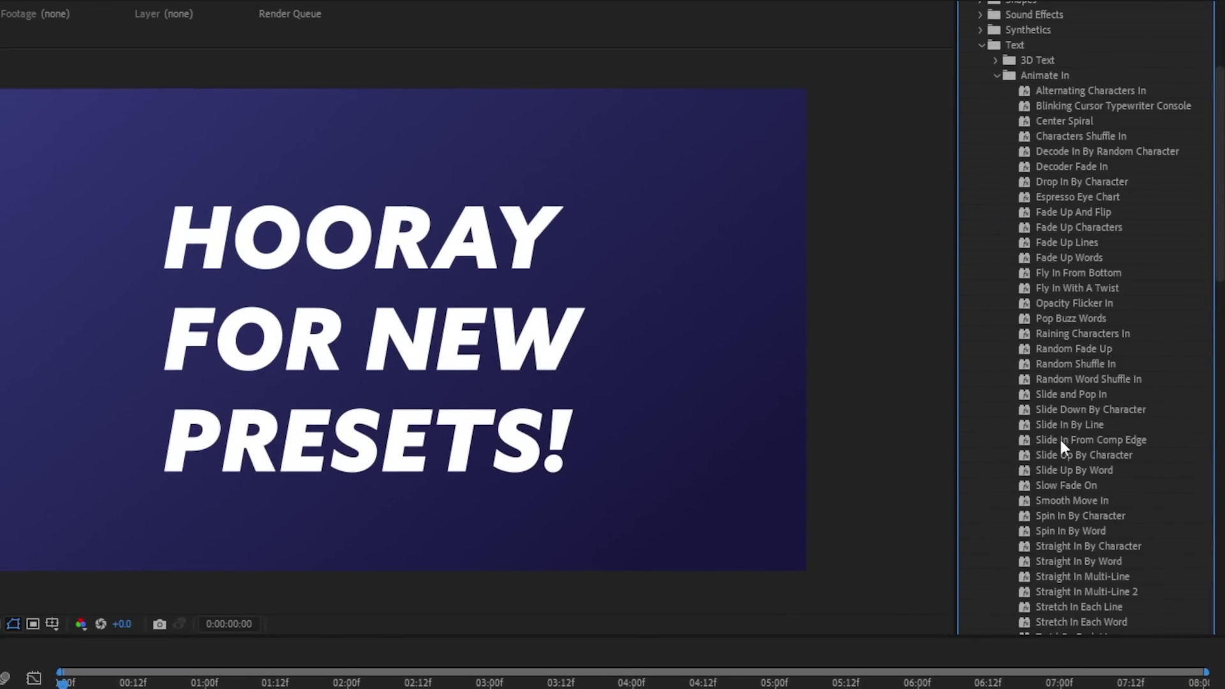
{"action": "left_click", "coordinate": [1086, 440]}
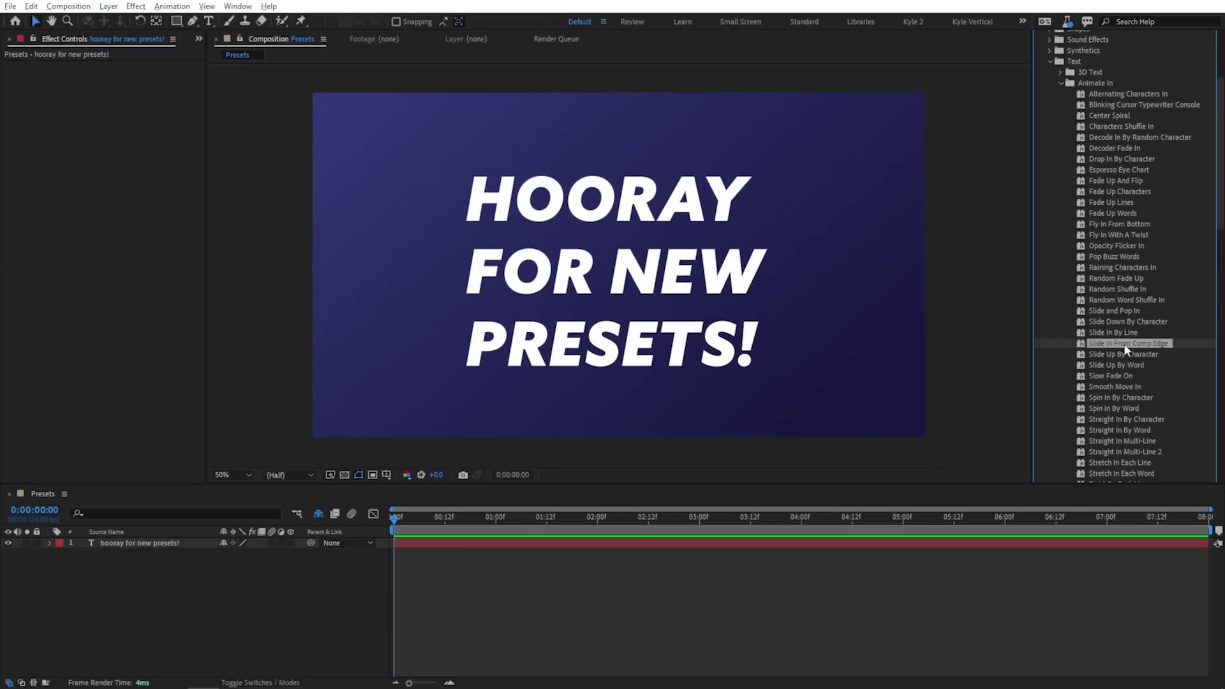
{"action": "left_click_drag", "start_coordinate": [1127, 348], "coordinate": [646, 283]}
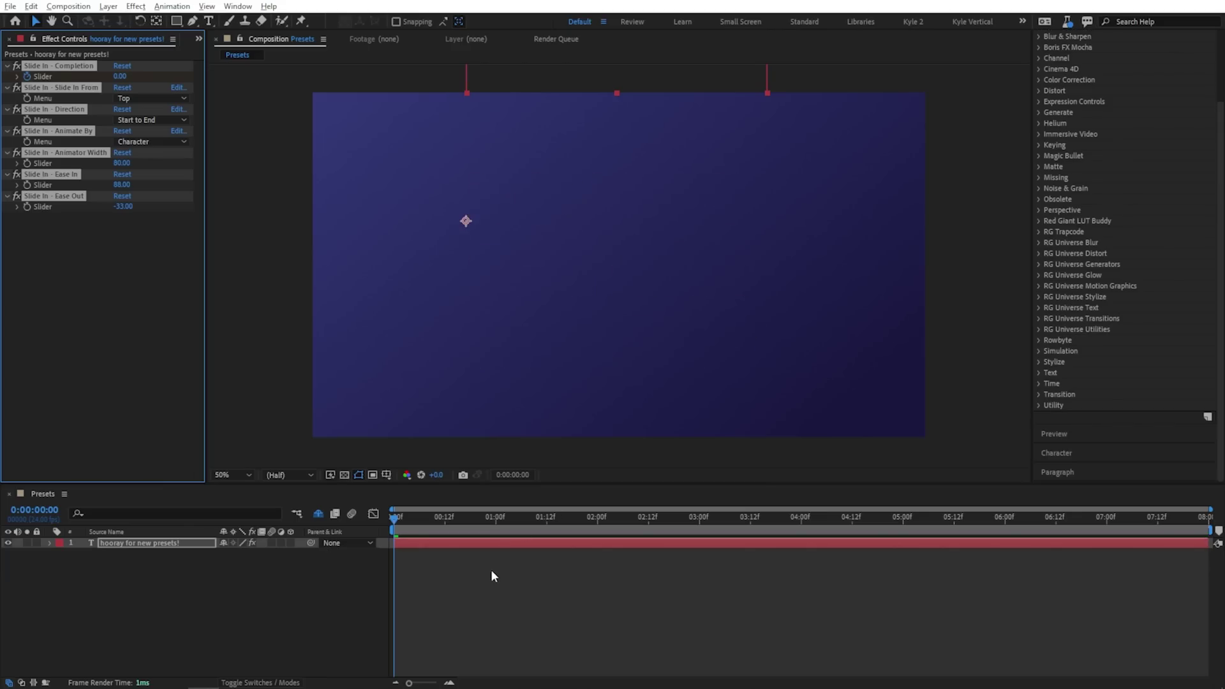
- Preview the title, then set Slide In From to Left and Animate By to Word
{"action": "key", "text": "space"}
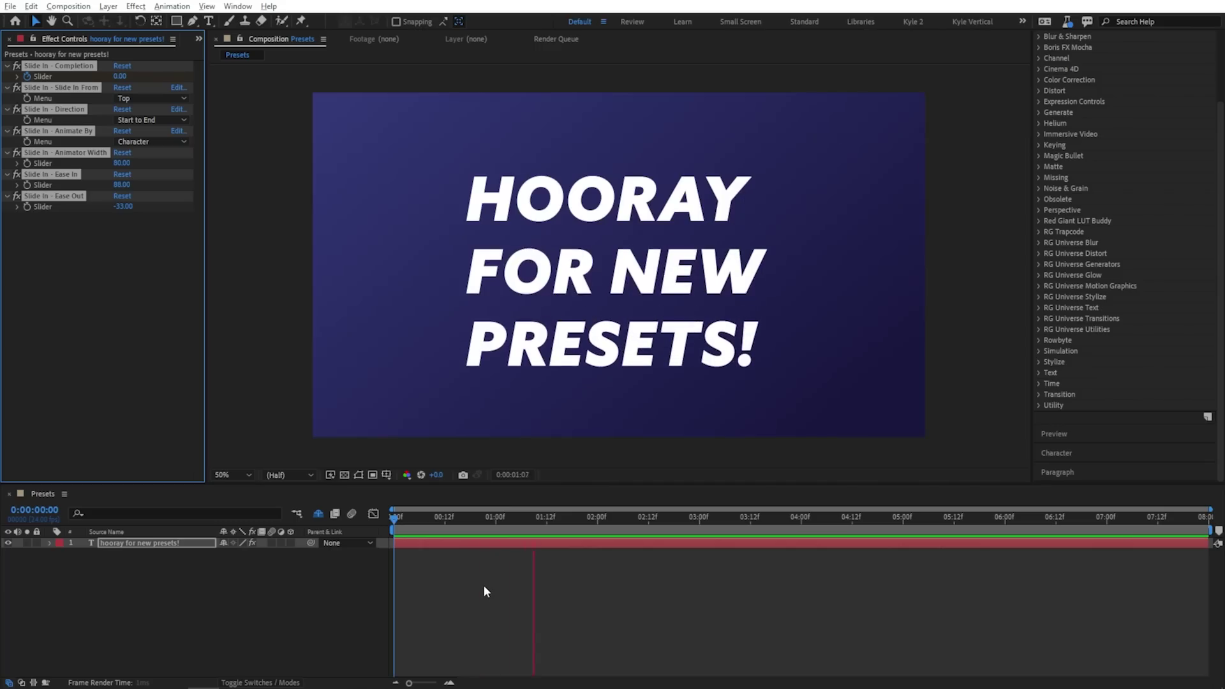
{"action": "key", "text": "space"}
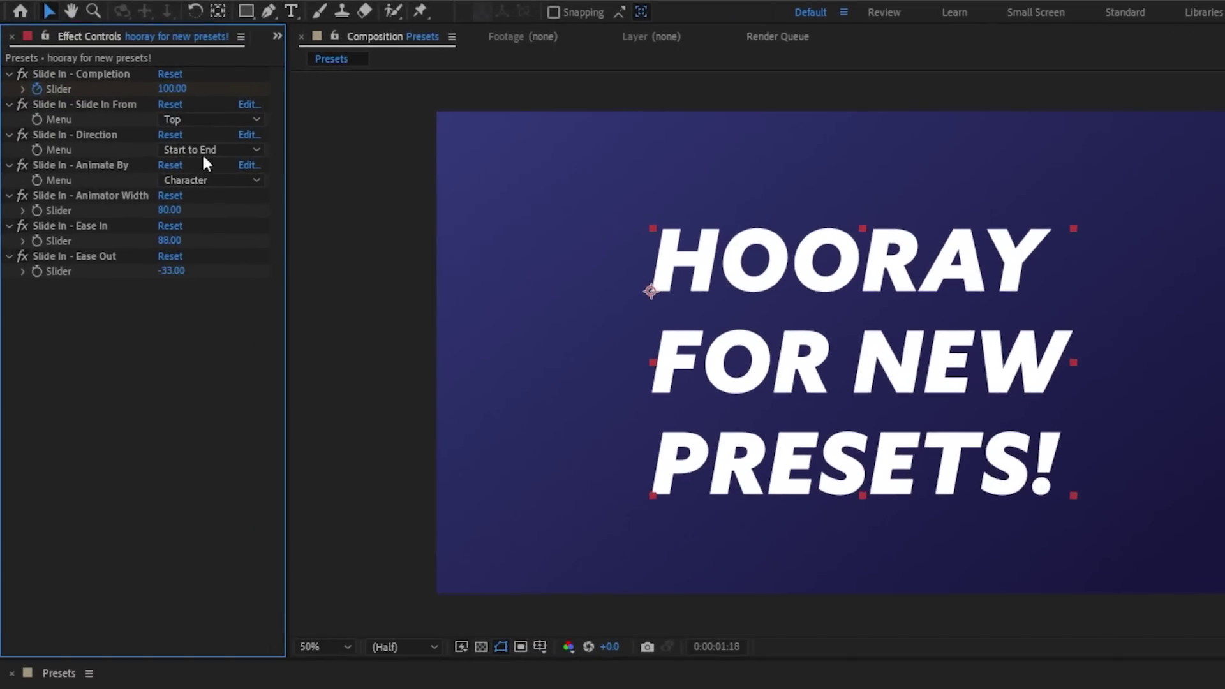
{"action": "left_click", "coordinate": [230, 119]}
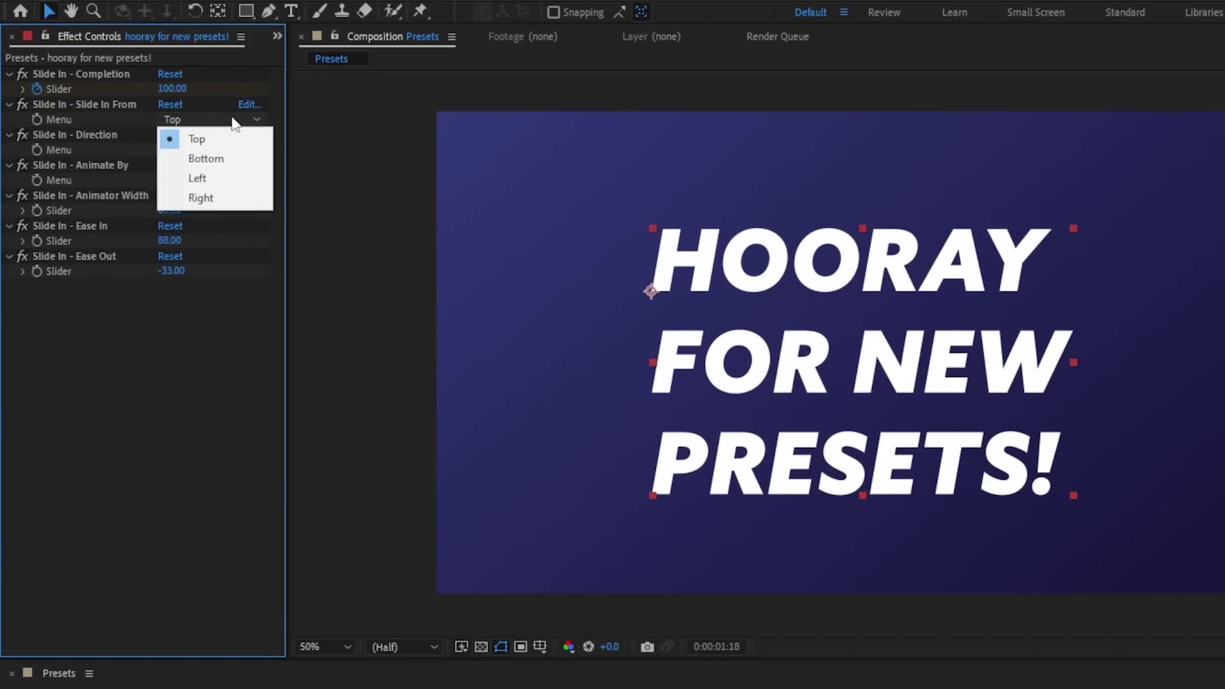
{"action": "left_click", "coordinate": [224, 185]}
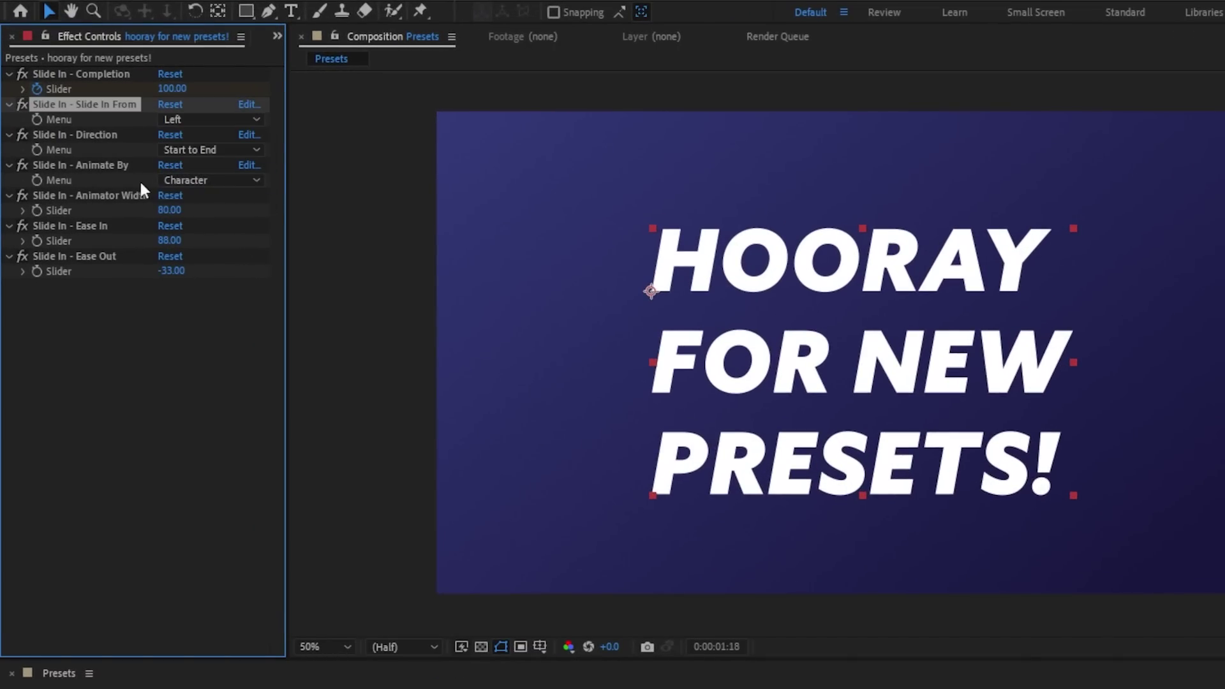
{"action": "left_click", "coordinate": [224, 179]}
{"action": "left_click", "coordinate": [229, 219]}
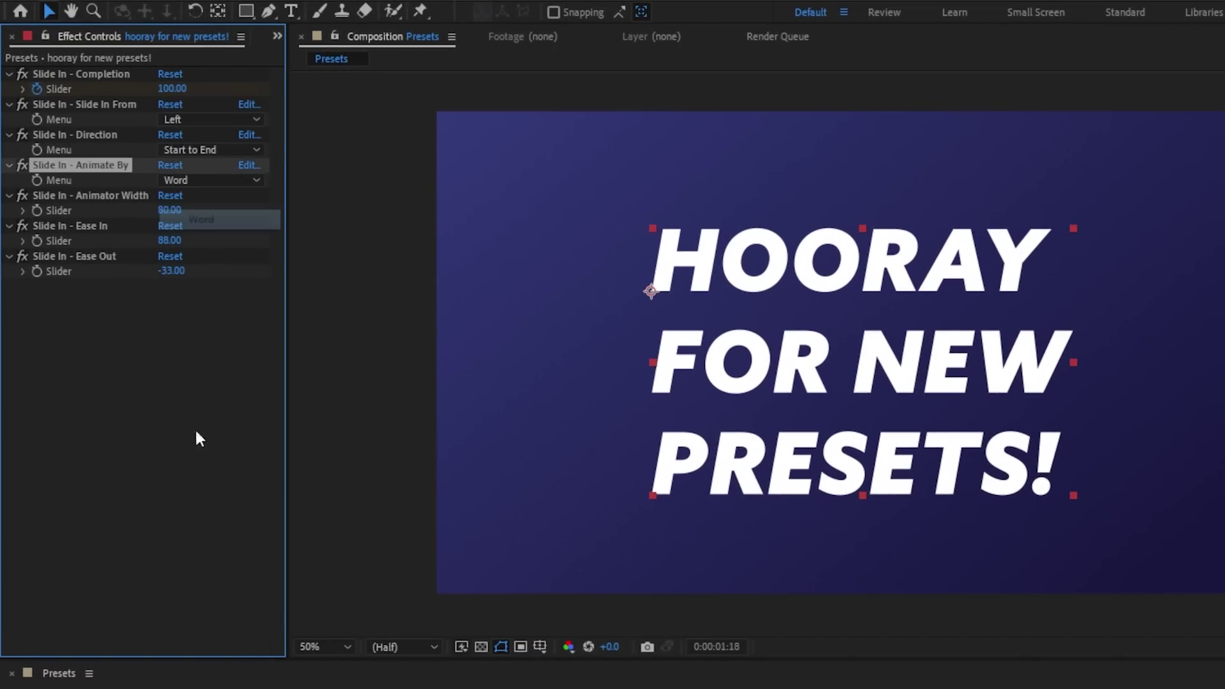
{"action": "key", "text": "space"}
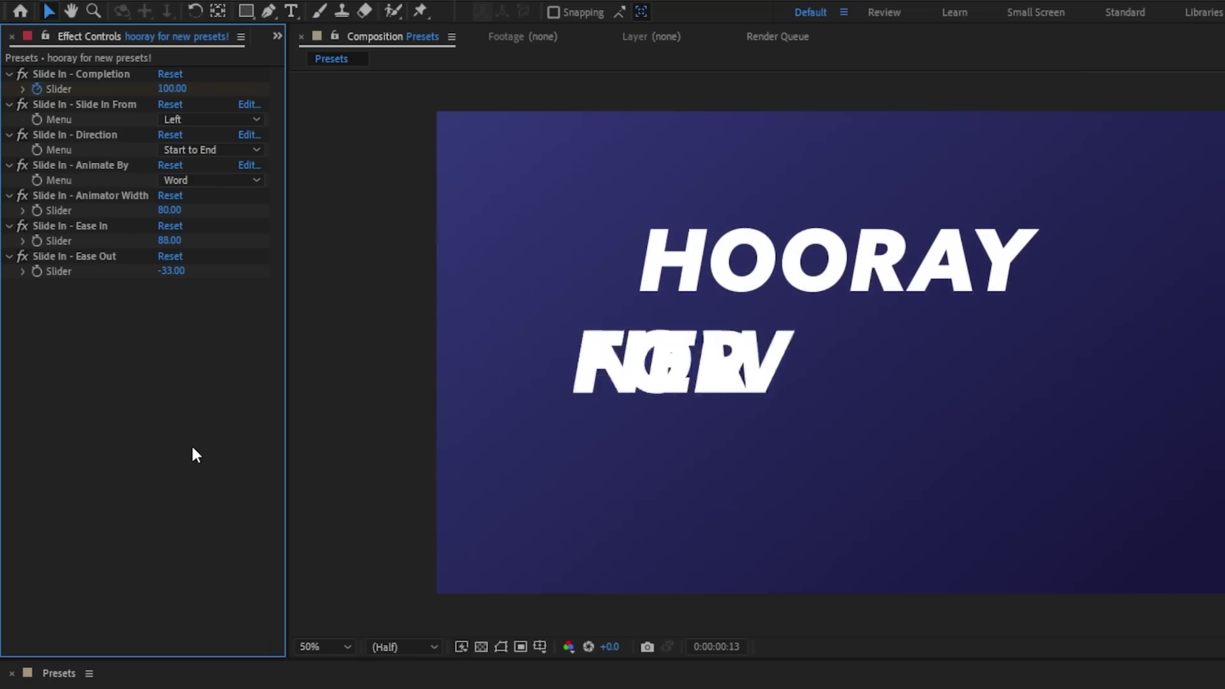
{"action": "key", "text": "space"}
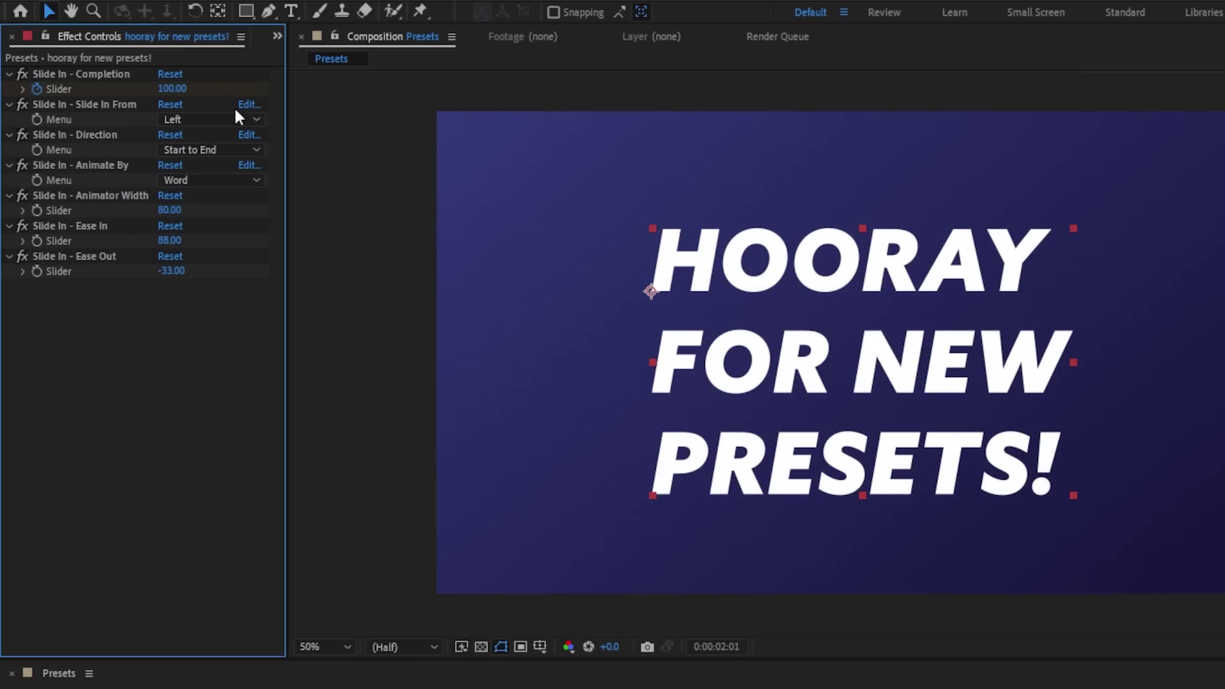
- Change Slide In From to Bottom and preview the word-by-word animation
{"action": "left_click", "coordinate": [225, 118]}
{"action": "left_click", "coordinate": [206, 158]}
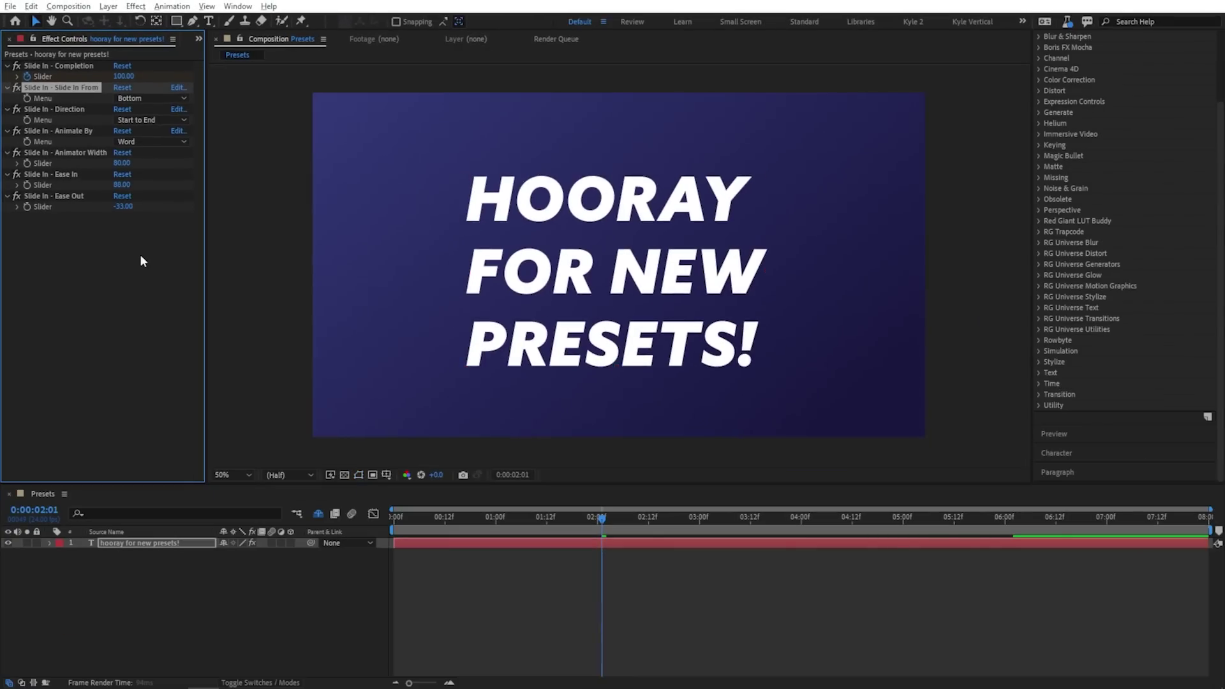
{"action": "key", "text": "space"}
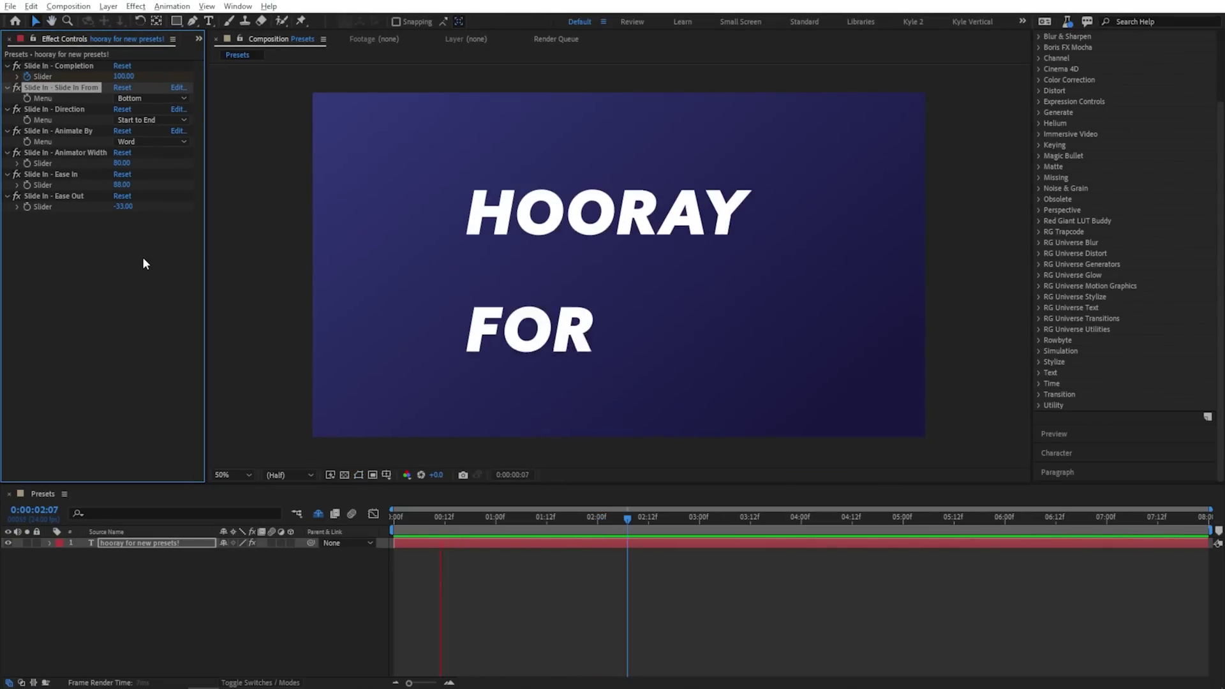
{"action": "key", "text": "space"}
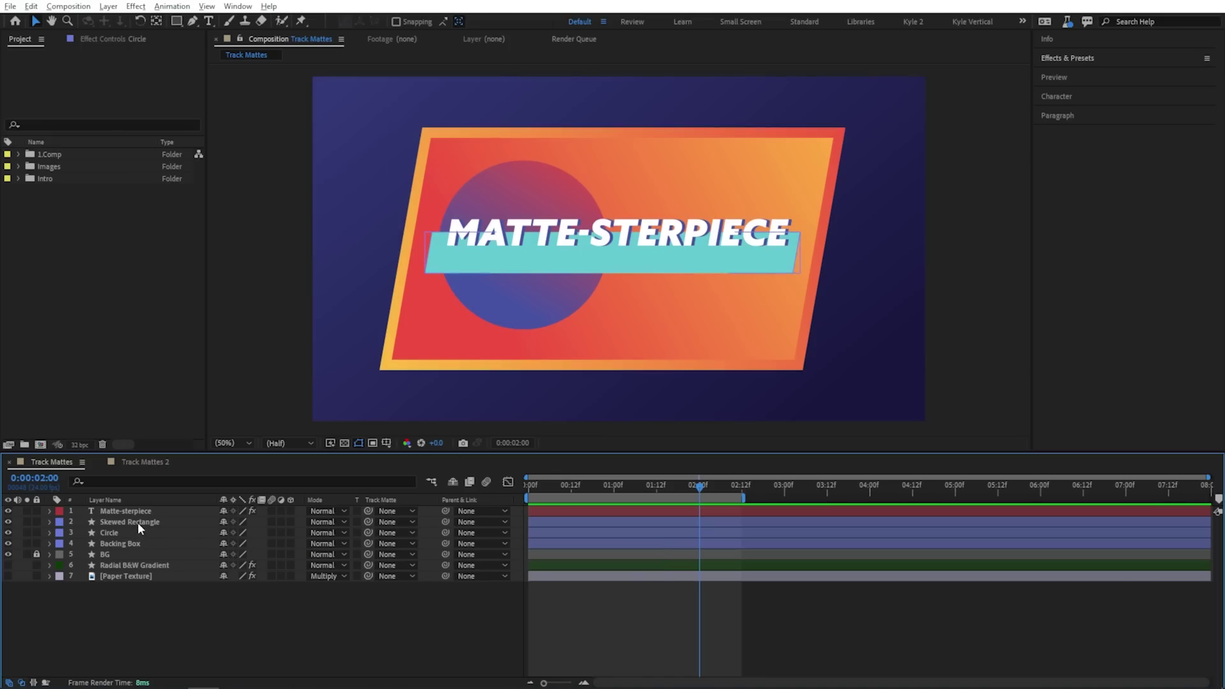
- Try Skewed Rectangle as the Circle's track matte, then move Skewed Rectangle down and undo the move
{"action": "left_click", "coordinate": [411, 532]}
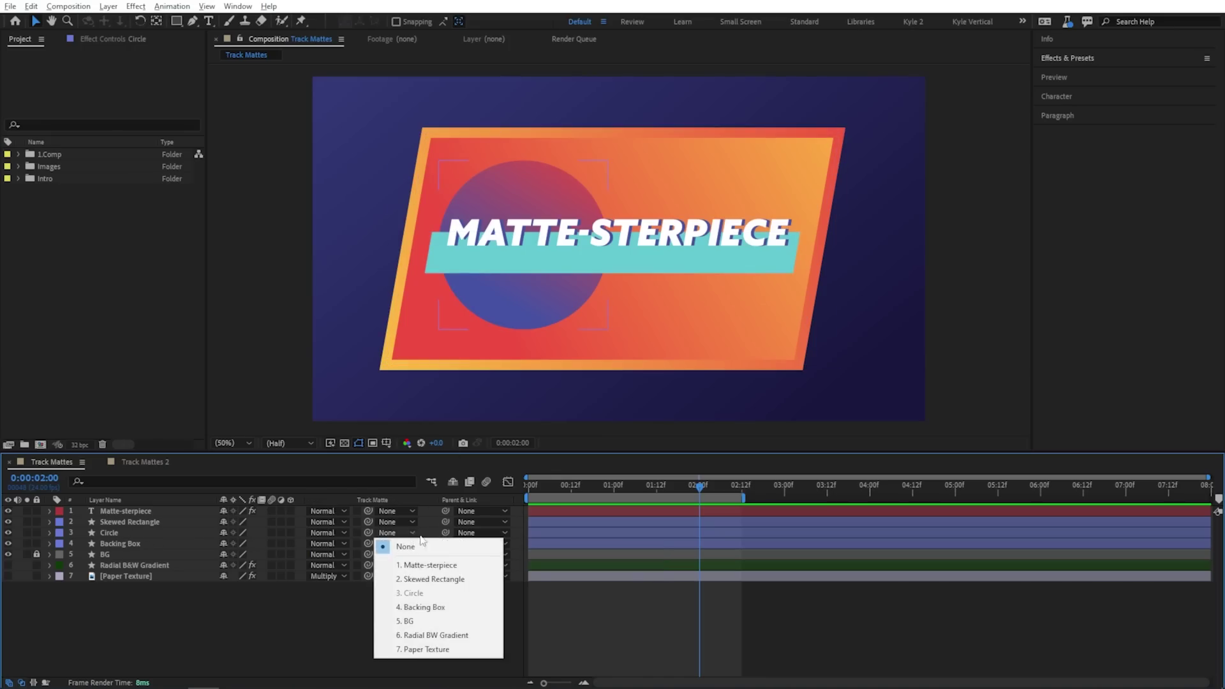
{"action": "left_click", "coordinate": [446, 581]}
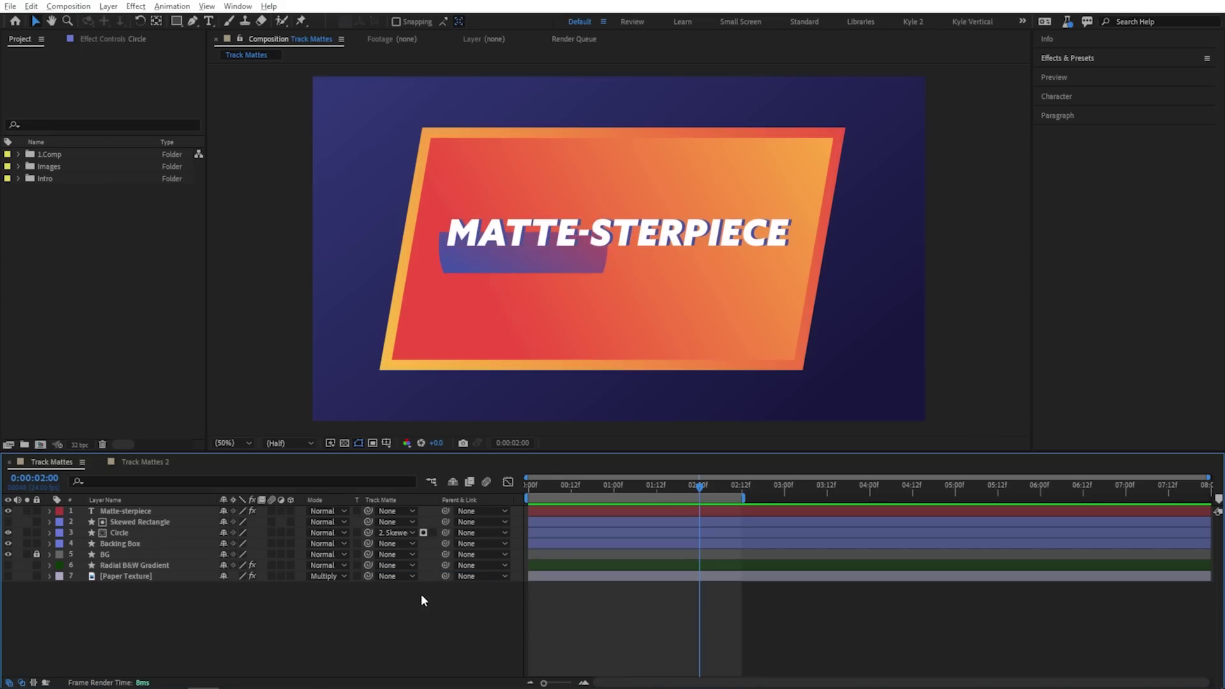
{"action": "left_click", "coordinate": [123, 522]}
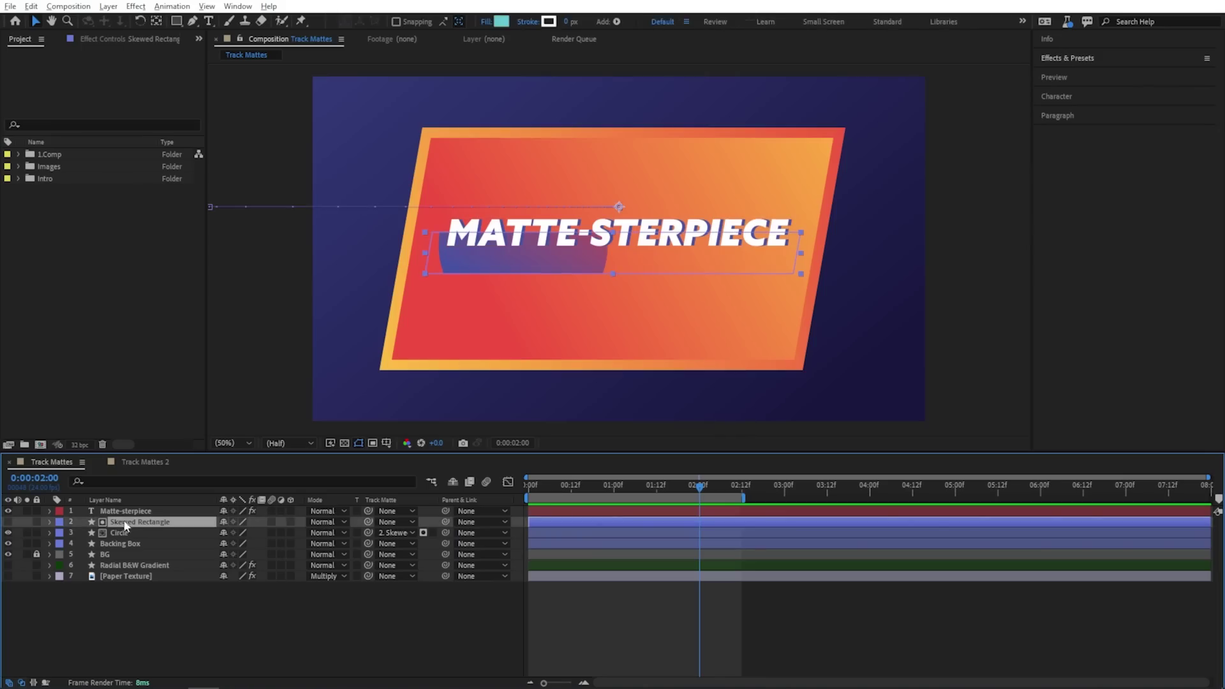
{"action": "left_click_drag", "start_coordinate": [122, 522], "coordinate": [124, 597]}
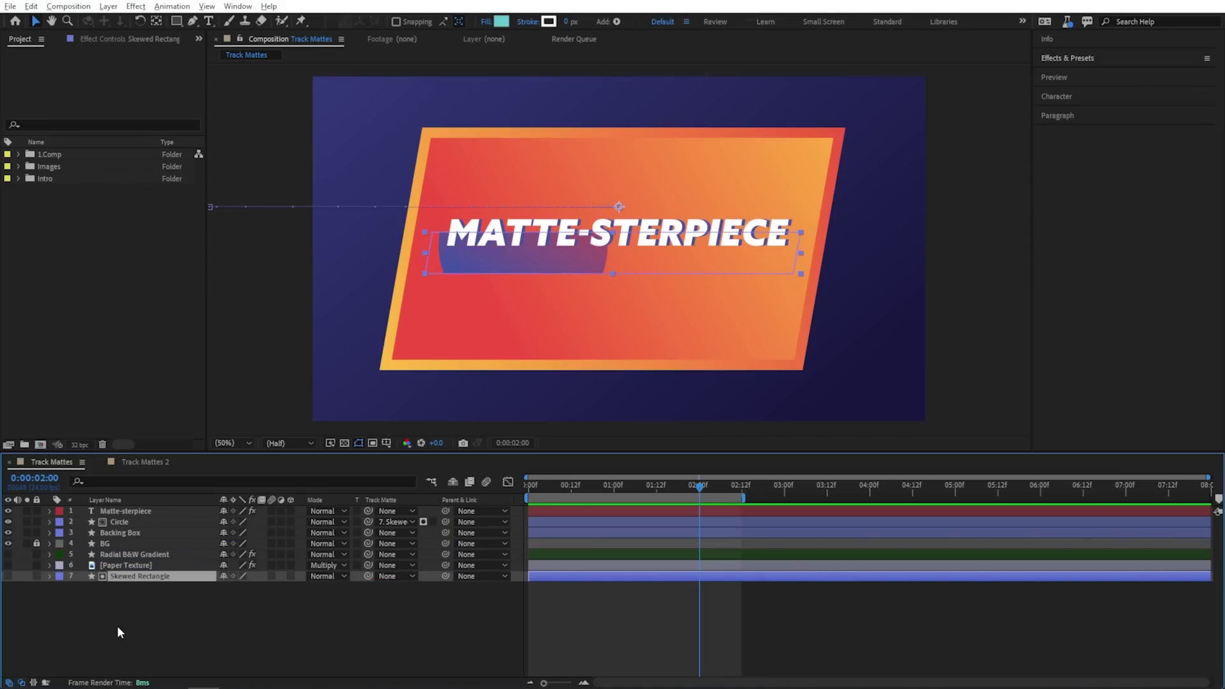
{"action": "key", "text": "ctrl+z"}
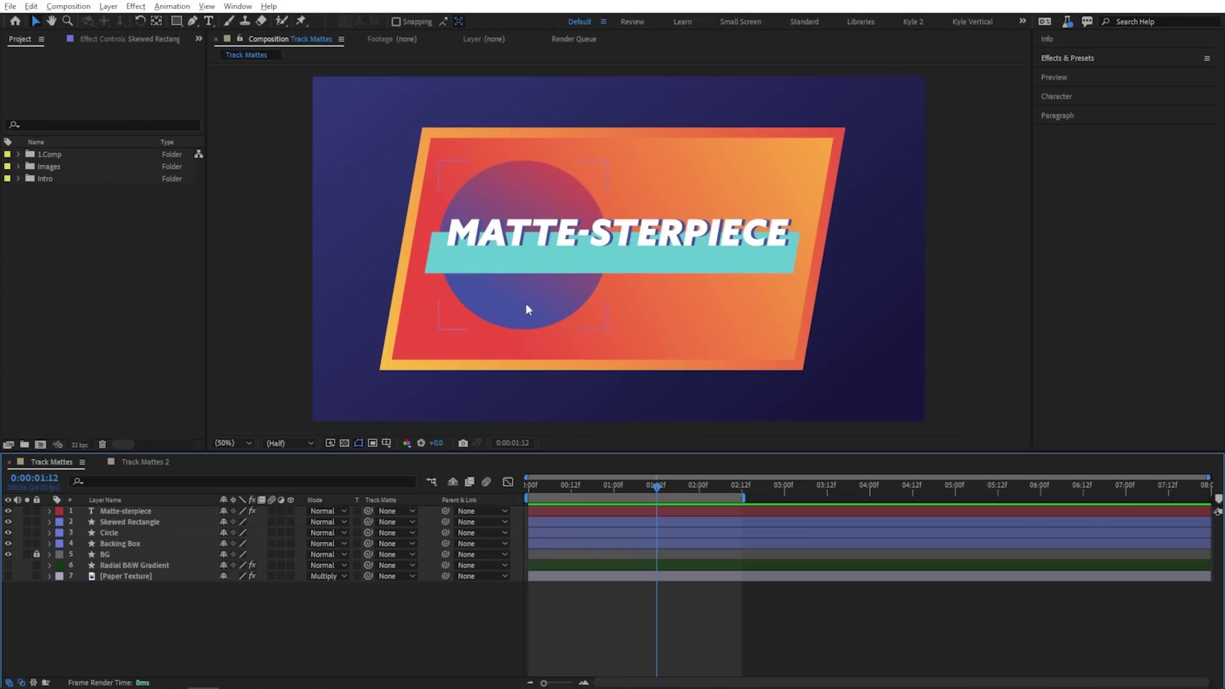
- Matte Skewed Rectangle, Circle and Matte-sterpiece with Backing Box, then play from the first frame
{"action": "left_click", "coordinate": [411, 521]}
{"action": "left_click", "coordinate": [445, 597]}
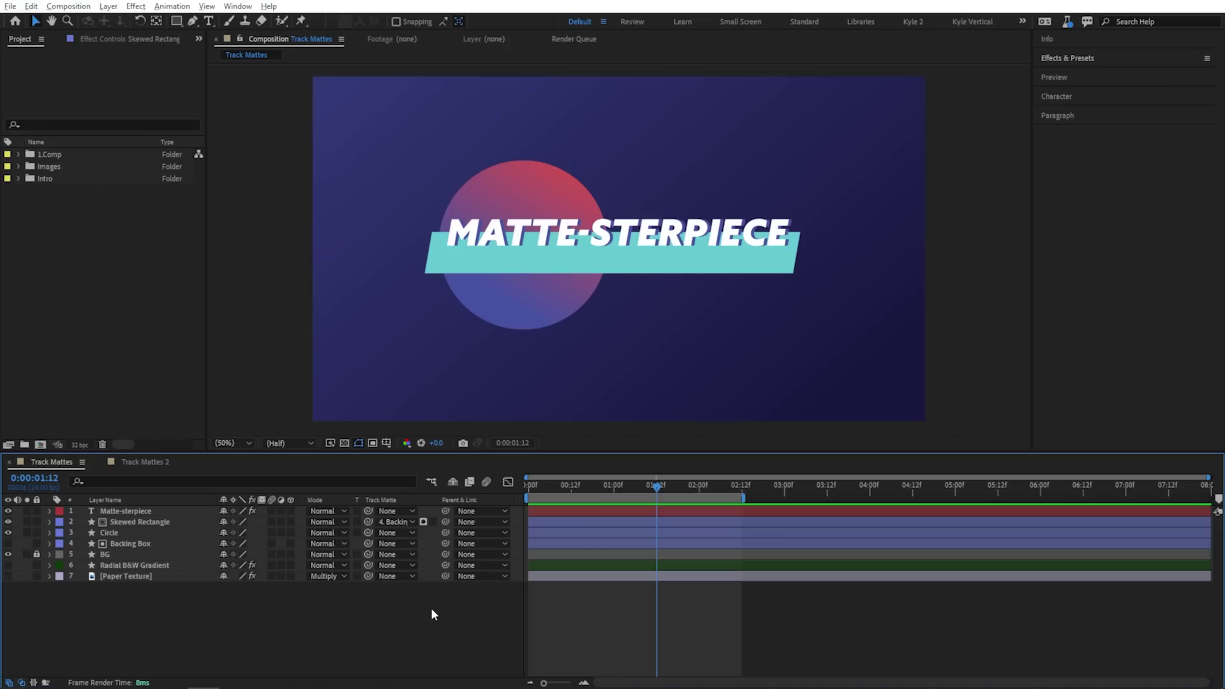
{"action": "left_click", "coordinate": [7, 543]}
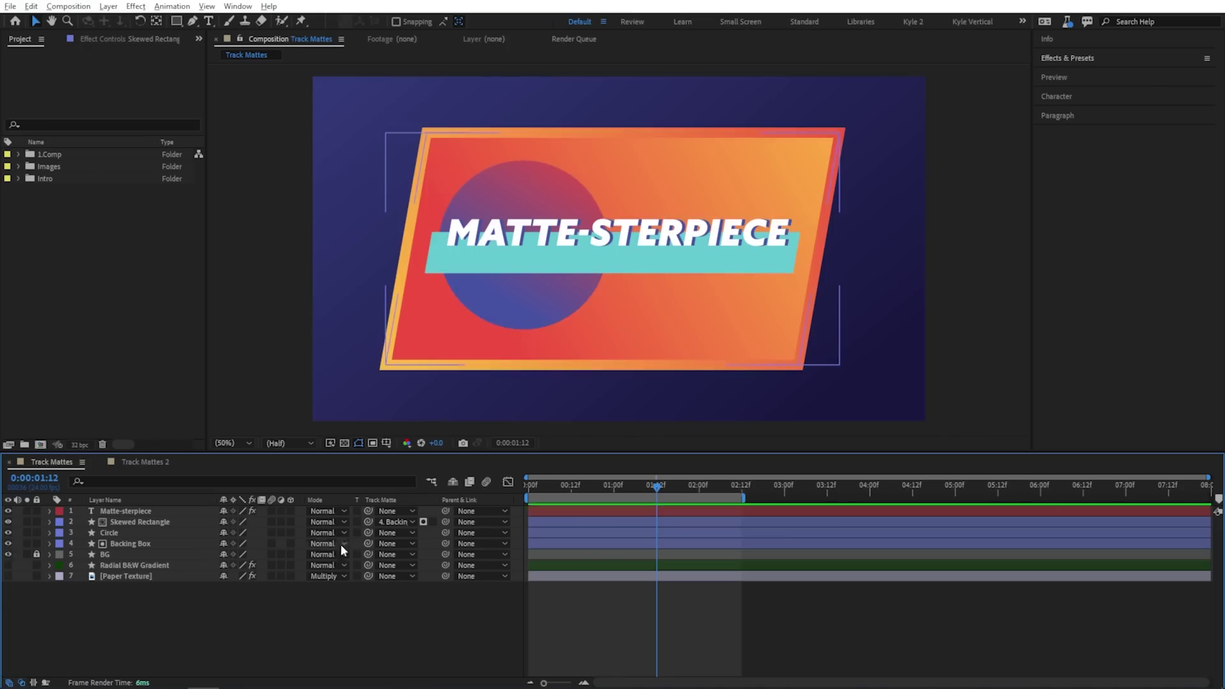
{"action": "left_click", "coordinate": [366, 538]}
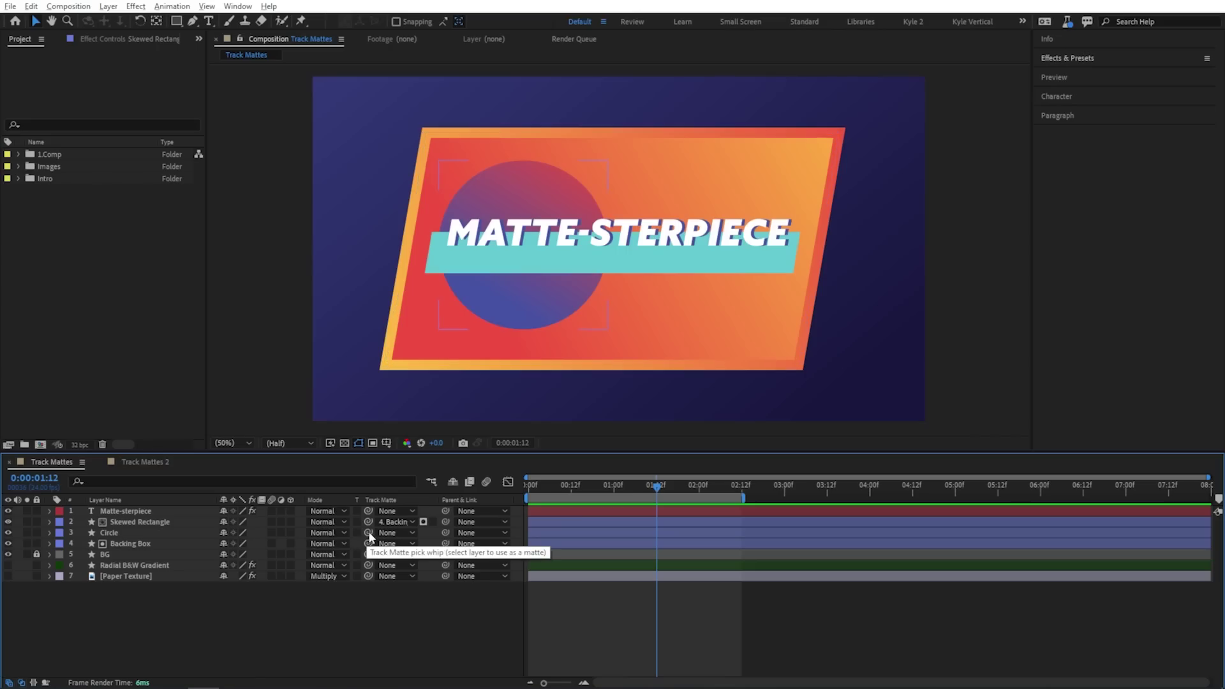
{"action": "left_click_drag", "start_coordinate": [359, 532], "coordinate": [151, 542]}
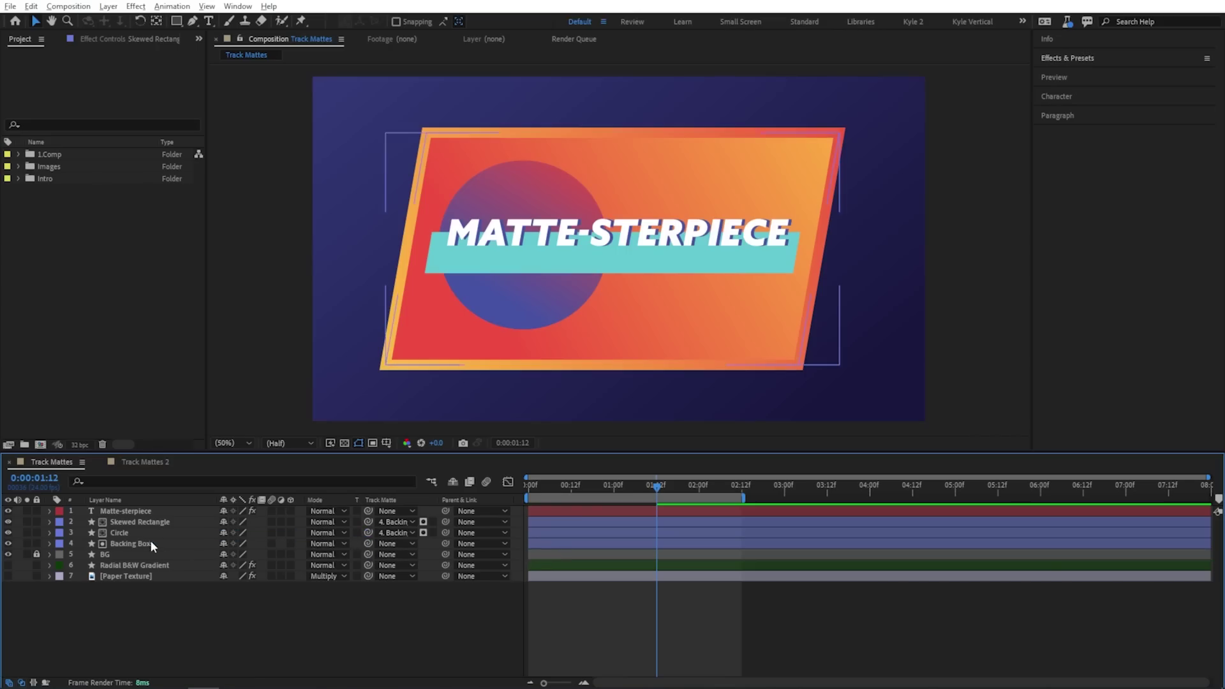
{"action": "left_click_drag", "start_coordinate": [368, 511], "coordinate": [151, 542]}
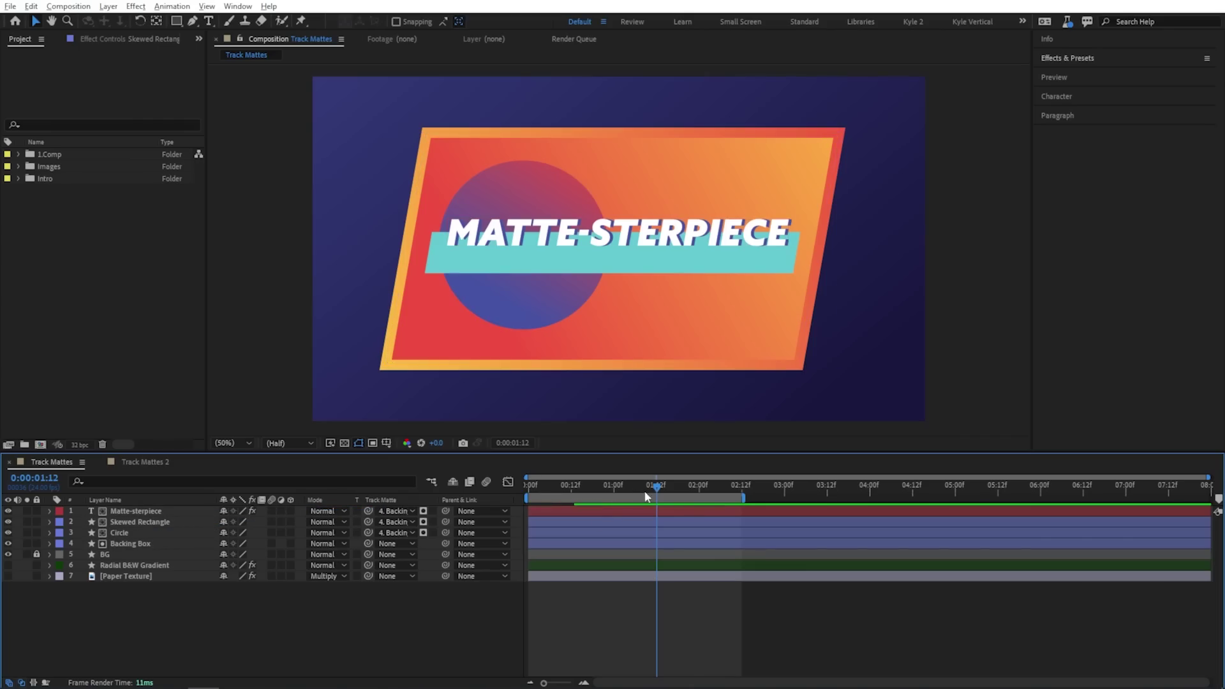
{"action": "left_click_drag", "start_coordinate": [646, 487], "coordinate": [592, 491]}
{"action": "key", "text": "space"}
- Move Paper Texture to the top and matte it with Backing Box, previewing the result
{"action": "left_click_drag", "start_coordinate": [124, 576], "coordinate": [133, 512]}
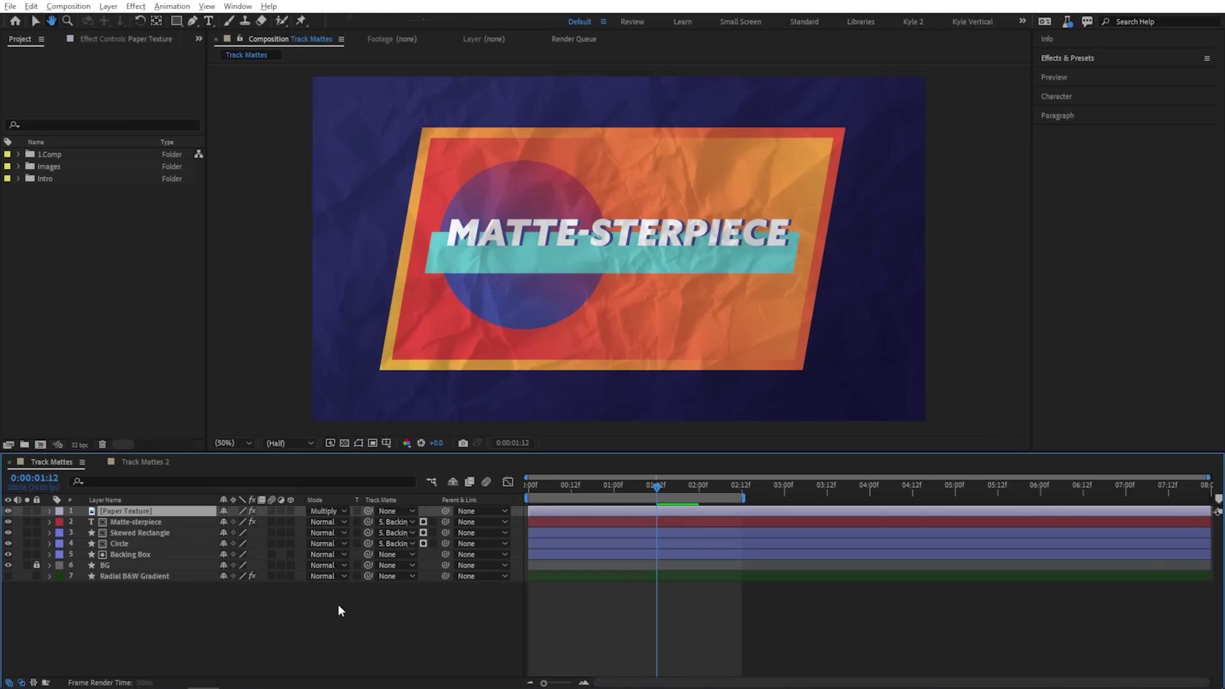
{"action": "key", "text": "space"}
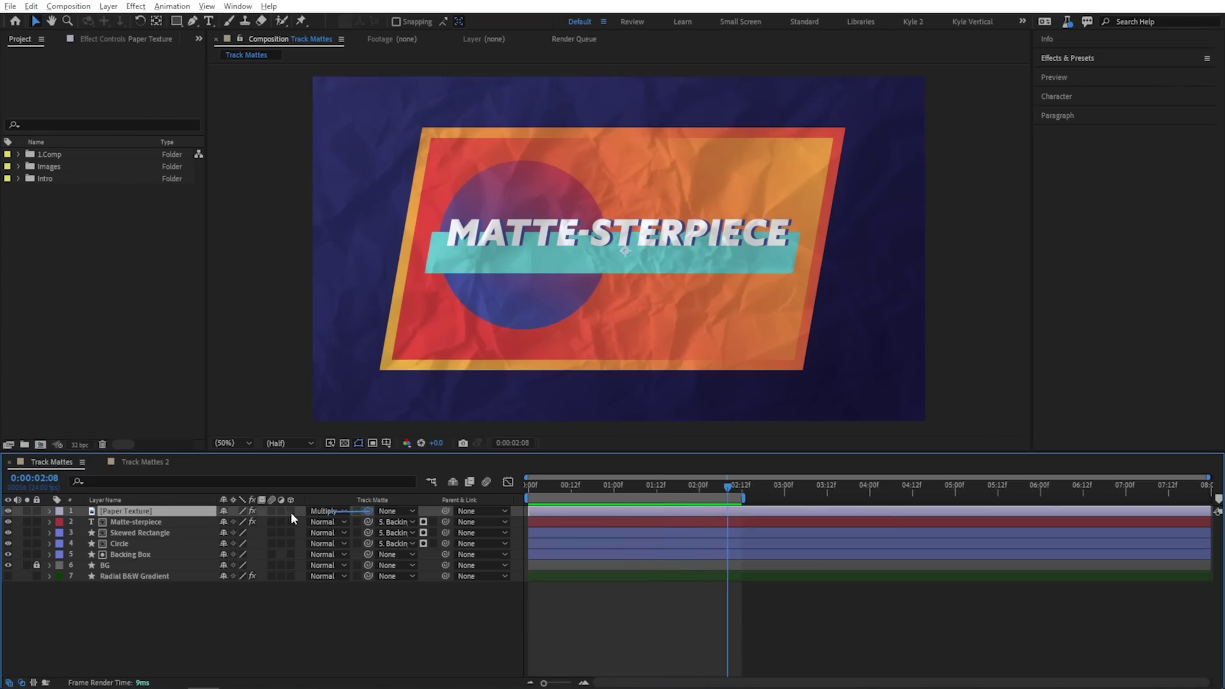
{"action": "left_click_drag", "start_coordinate": [187, 553], "coordinate": [182, 552]}
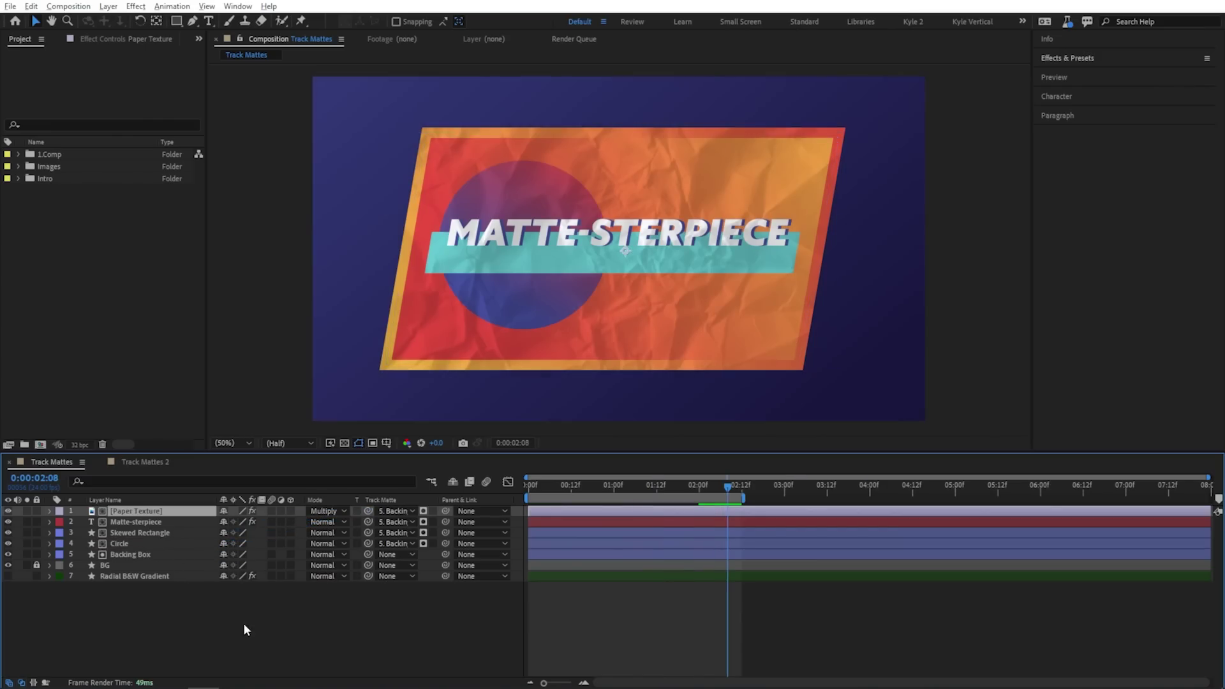
{"action": "key", "text": "space"}
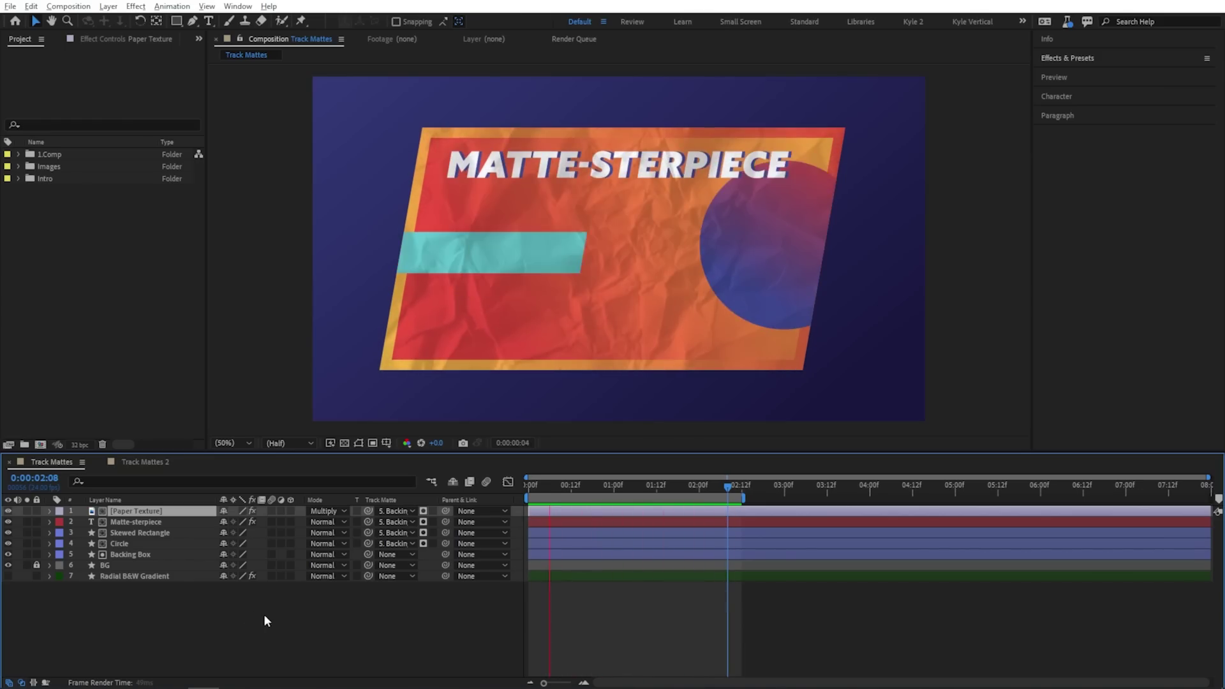
{"action": "key", "text": "space"}
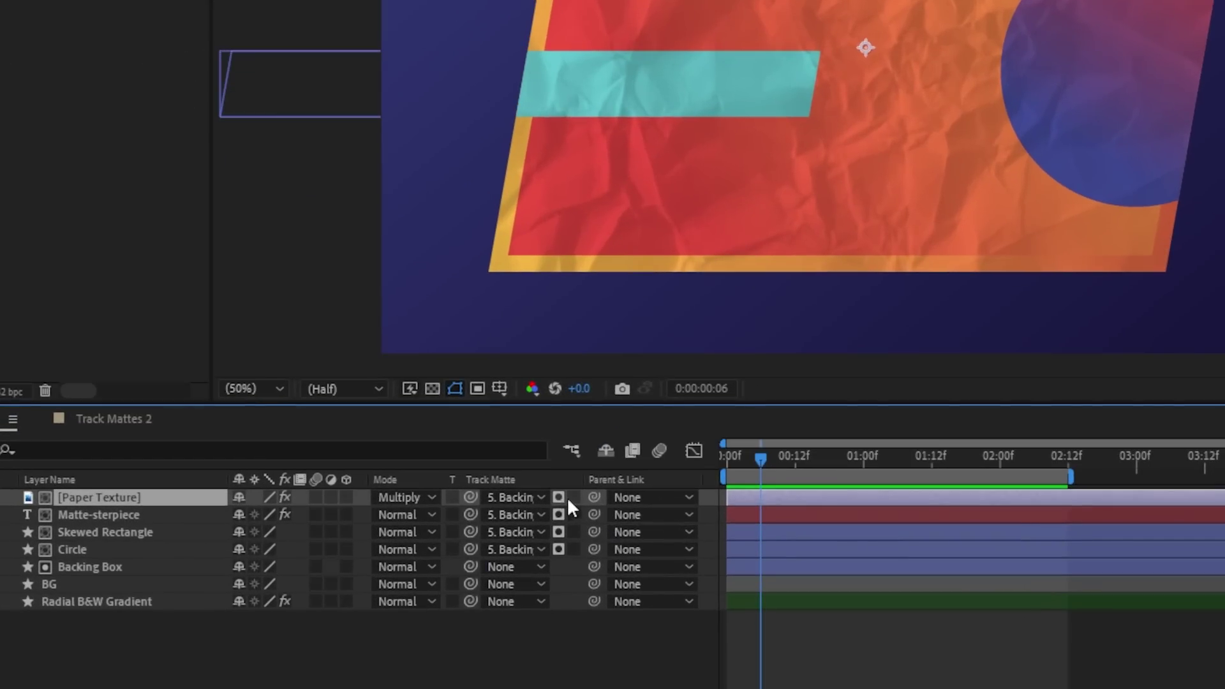
- Invert Paper Texture's matte and preview the card animation
{"action": "left_click", "coordinate": [574, 497]}
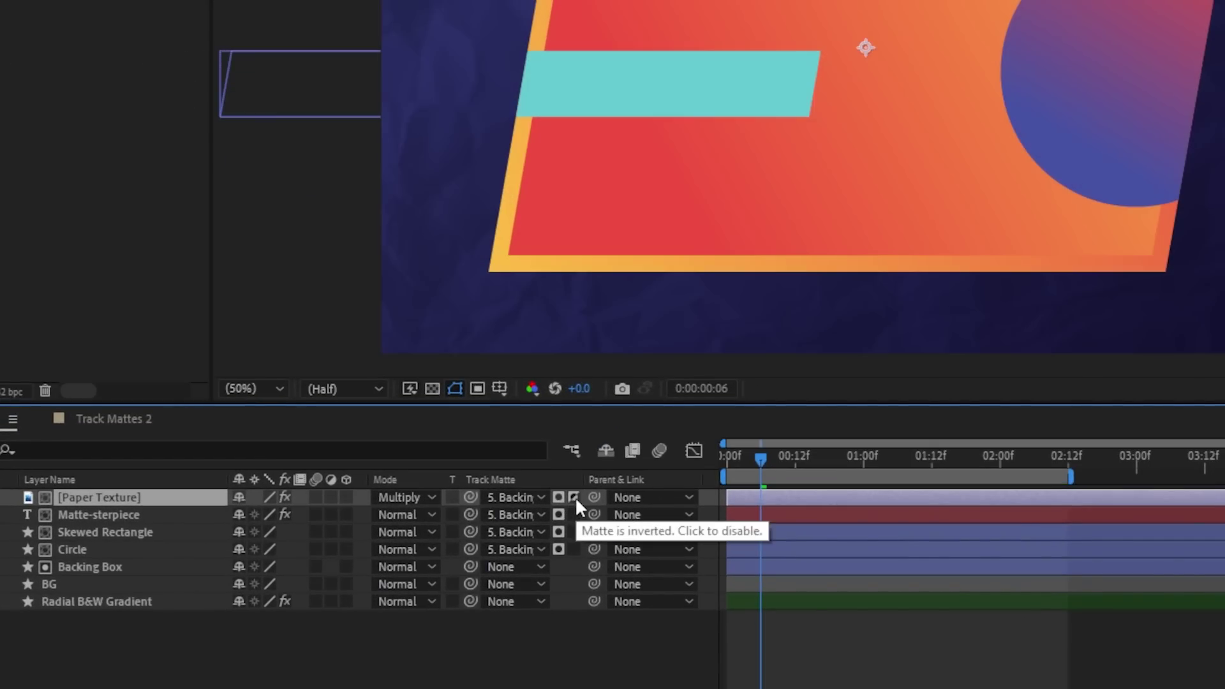
{"action": "key", "text": "space"}
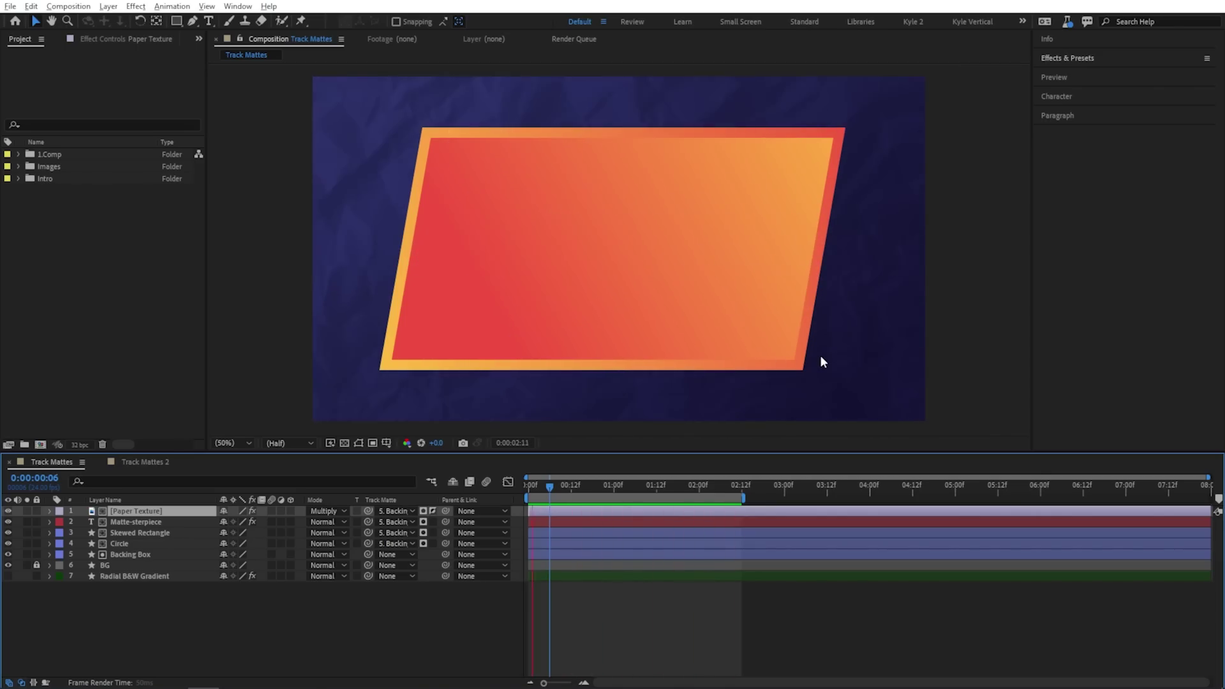
{"action": "left_click", "coordinate": [396, 511]}
- Clear Paper Texture's matte and solo the Radial B&W Gradient to inspect it
{"action": "left_click", "coordinate": [413, 531]}
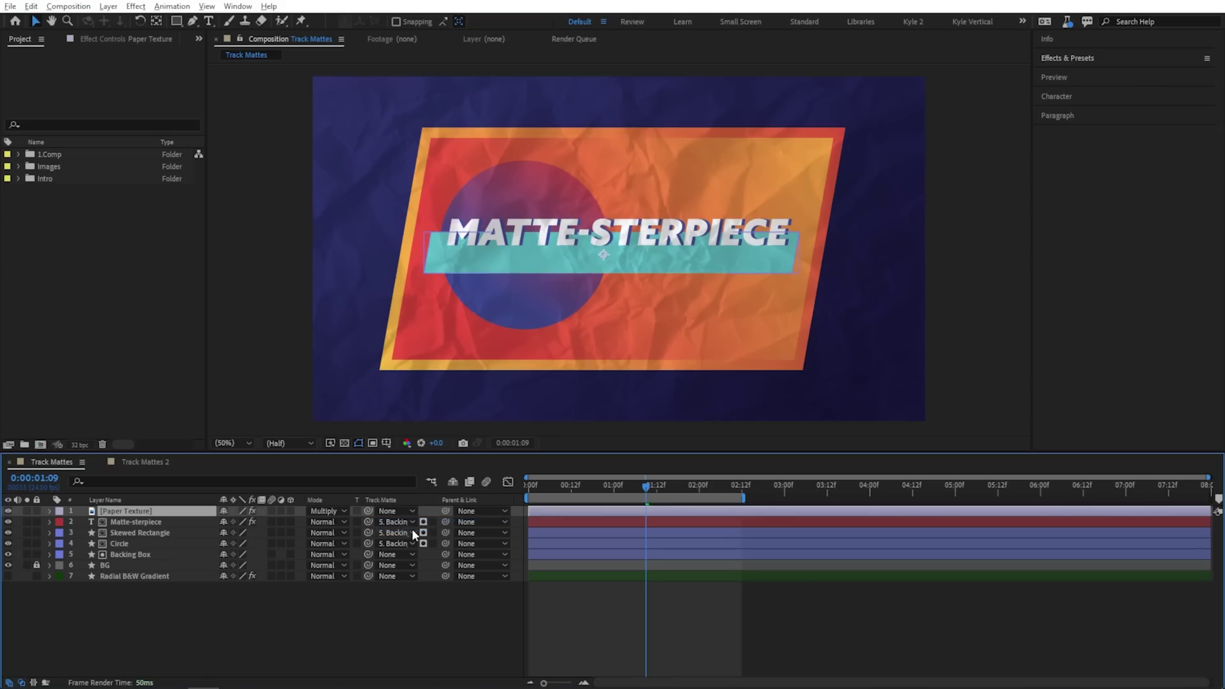
{"action": "left_click", "coordinate": [27, 576]}
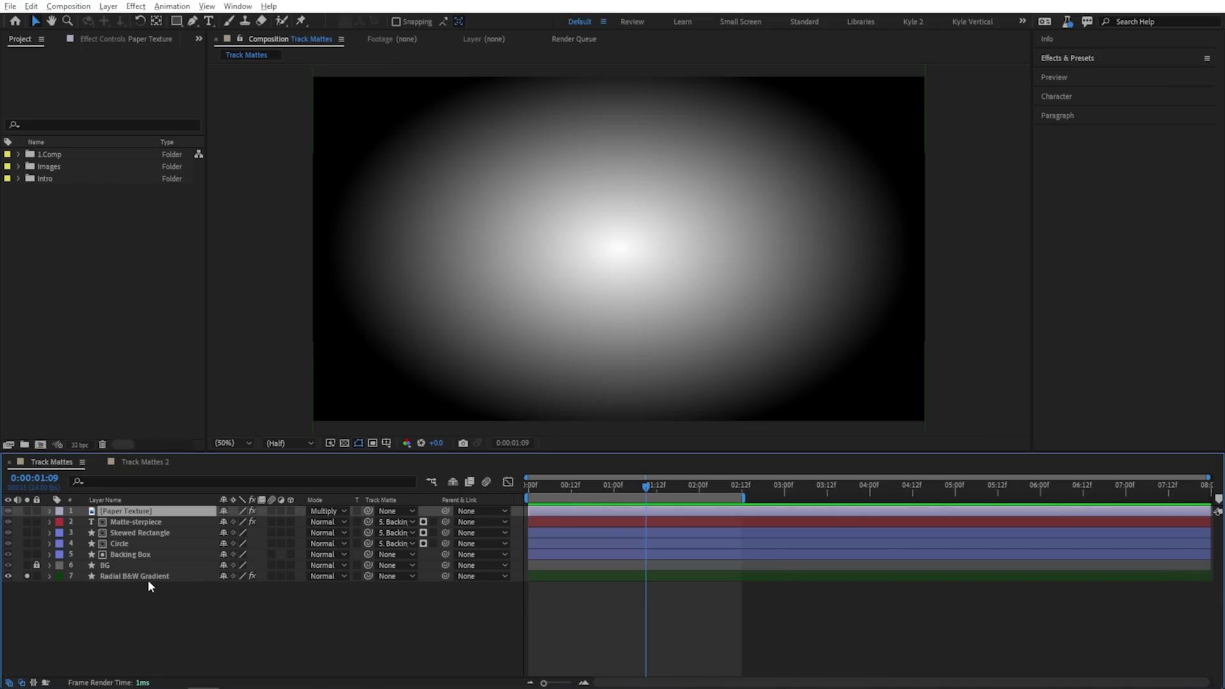
{"action": "left_click", "coordinate": [9, 577]}
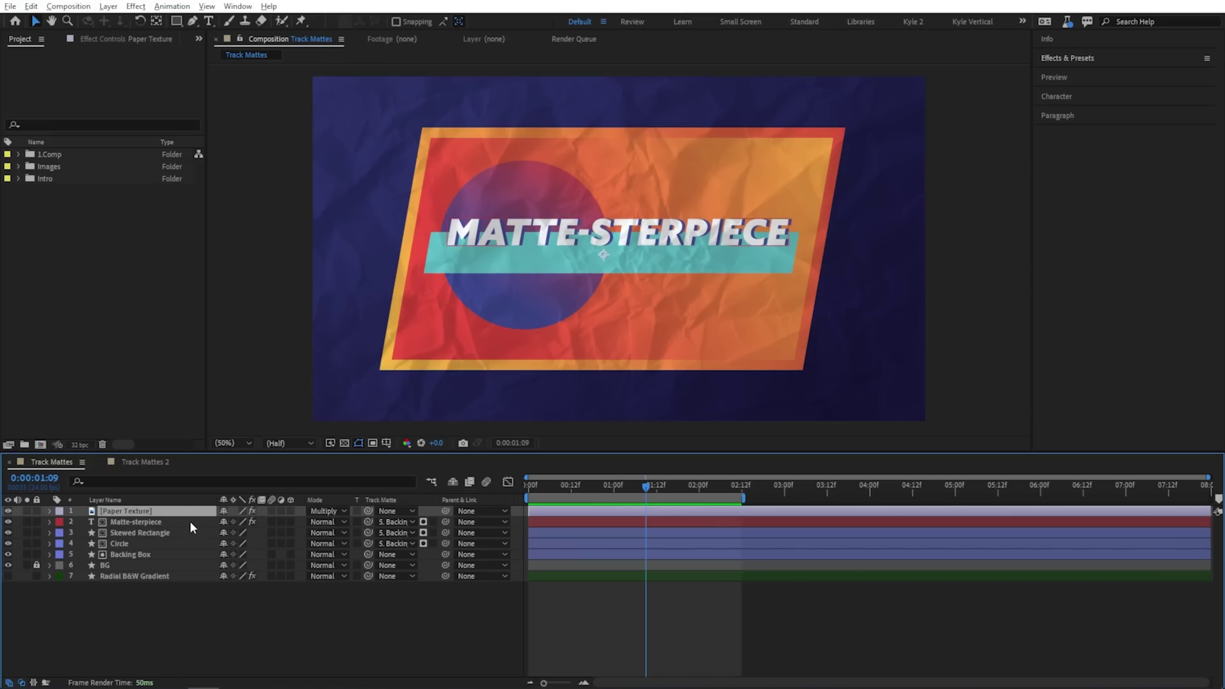
- Make Radial B&W Gradient Paper Texture's inverted luma matte and preview the result
{"action": "left_click_drag", "start_coordinate": [369, 512], "coordinate": [186, 573]}
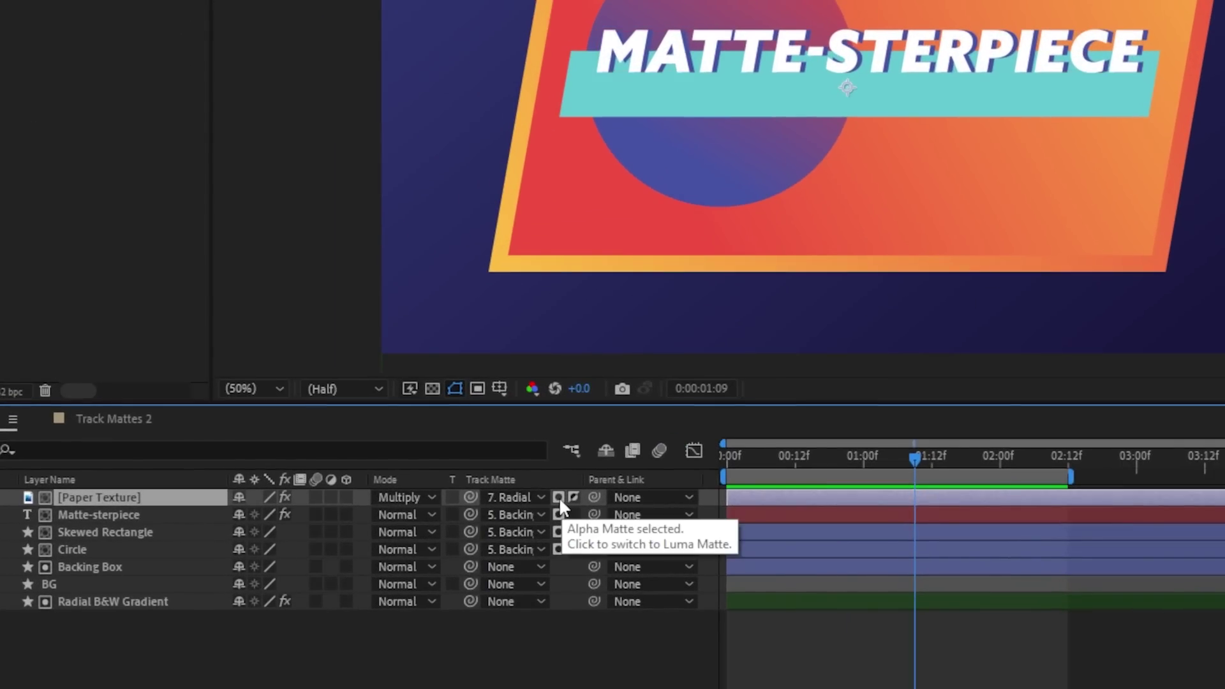
{"action": "left_click", "coordinate": [560, 497]}
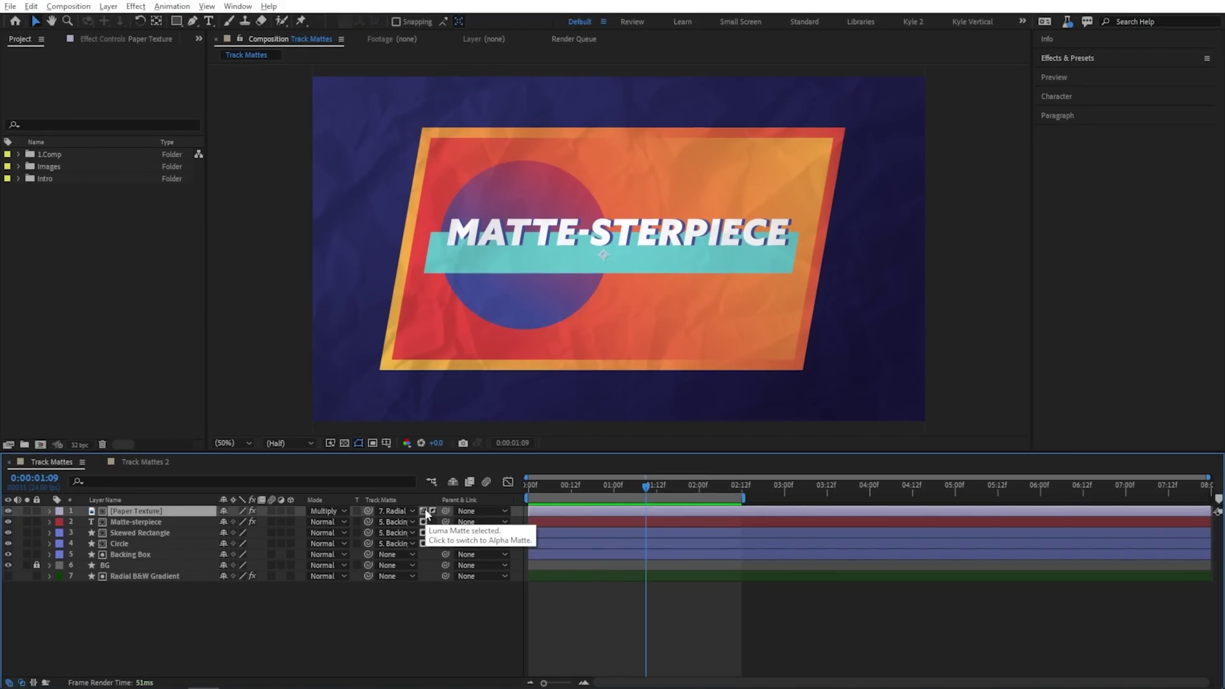
{"action": "left_click", "coordinate": [433, 513]}
{"action": "left_click", "coordinate": [433, 515]}
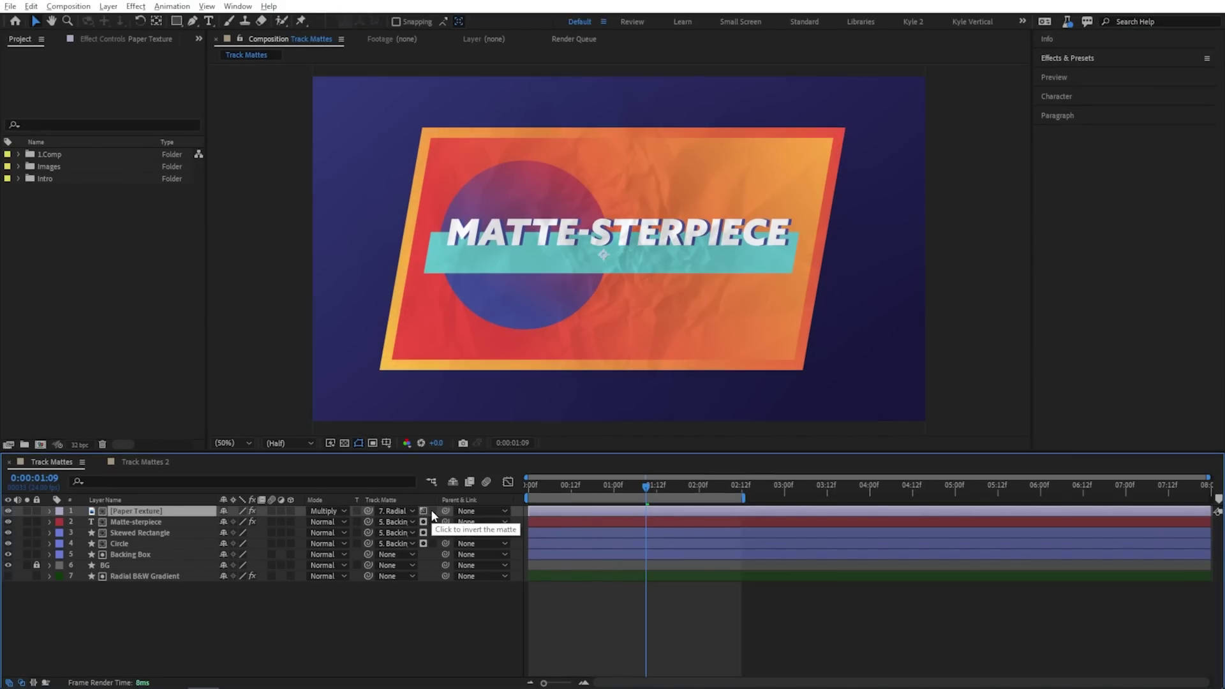
{"action": "left_click", "coordinate": [433, 514]}
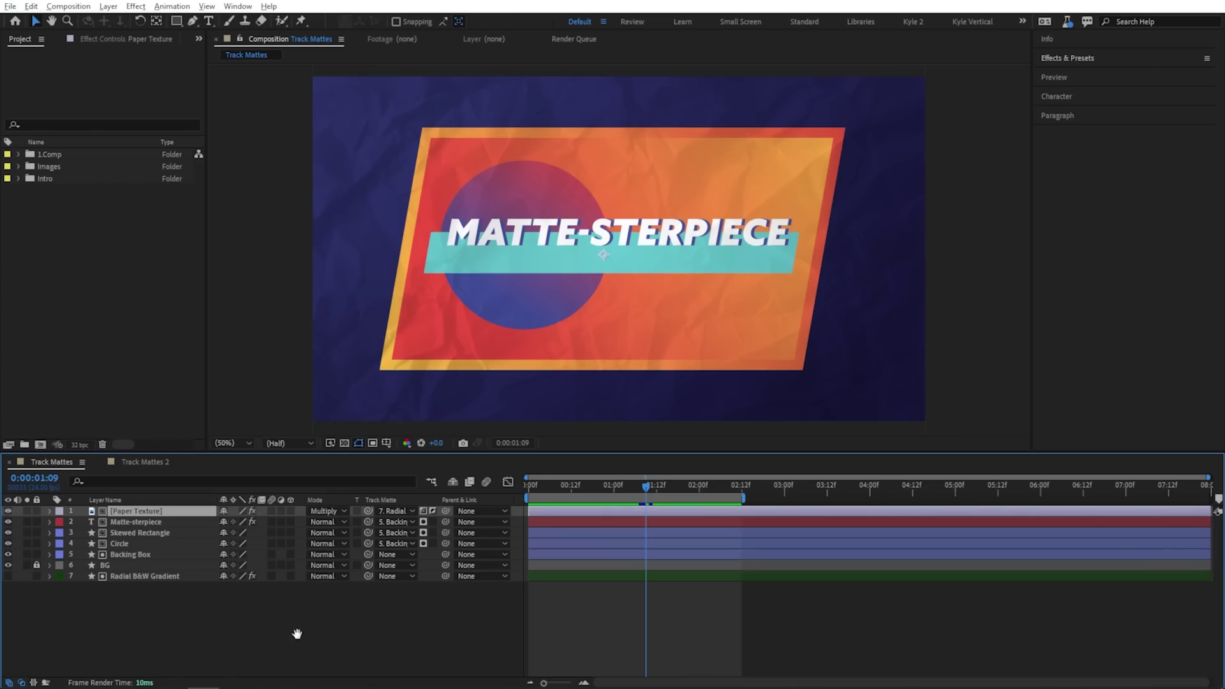
{"action": "key", "text": "space"}
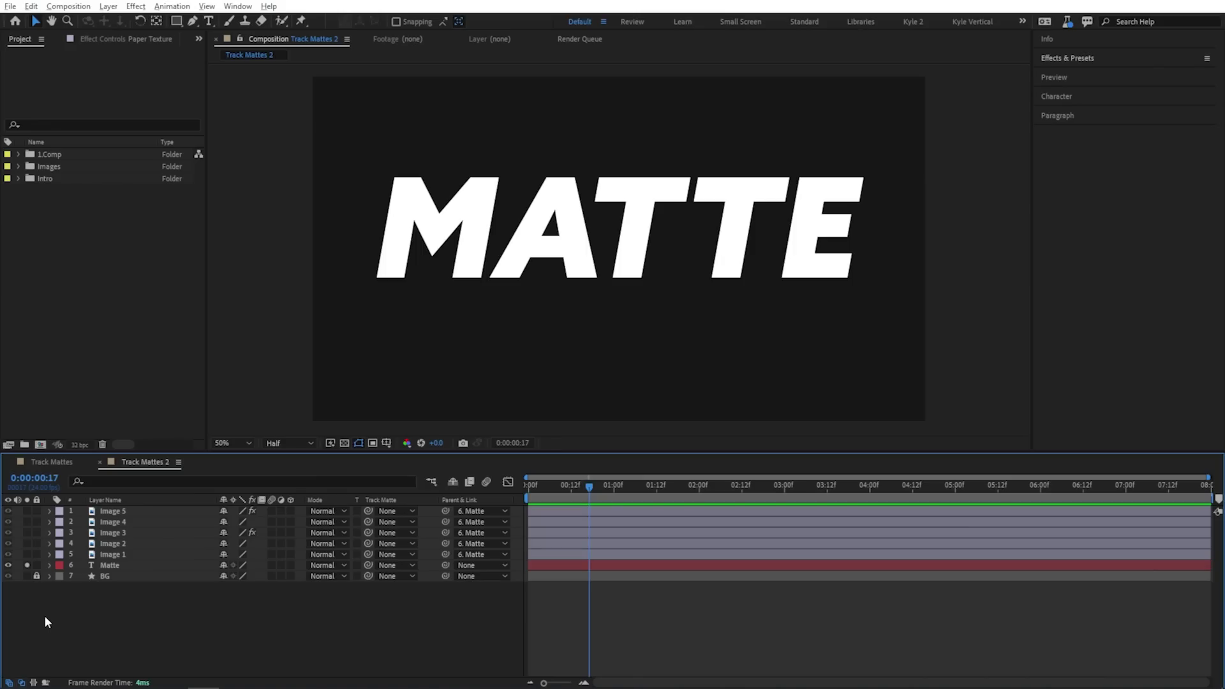
- Unsolo Matte, select Image 5 through Image 1, and set the Matte layer as their track matte
{"action": "left_click", "coordinate": [27, 564]}
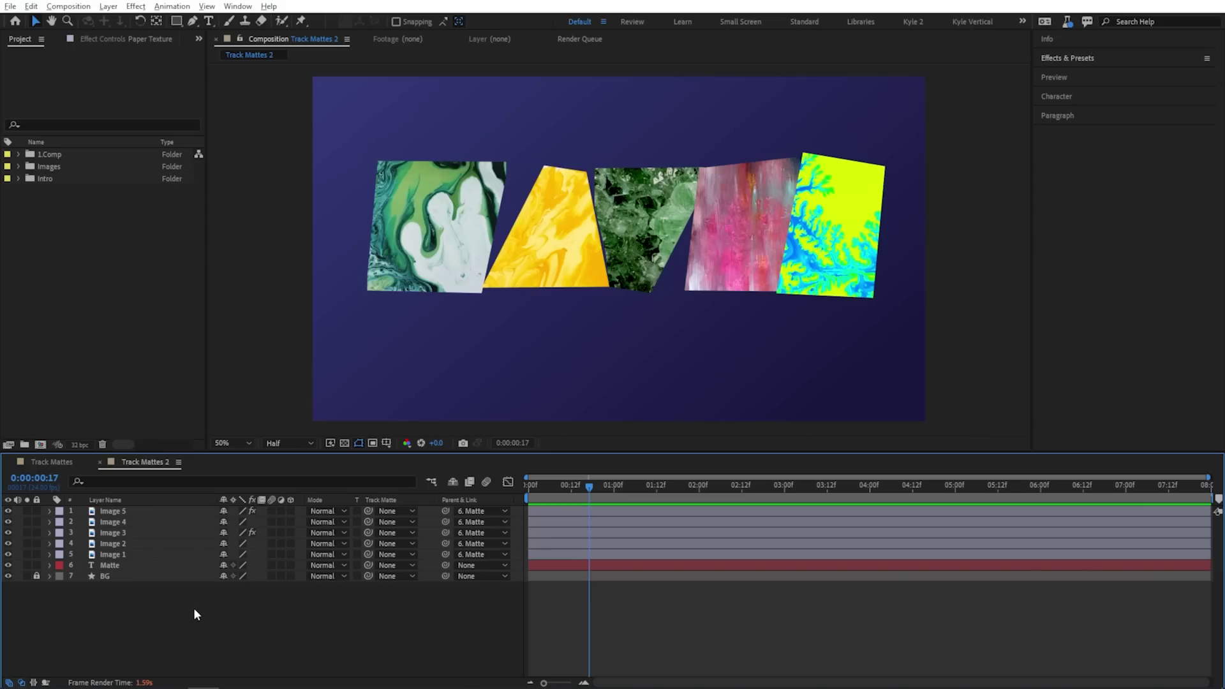
{"action": "left_click", "coordinate": [126, 515]}
{"action": "left_click", "coordinate": [125, 552], "text": "shift"}
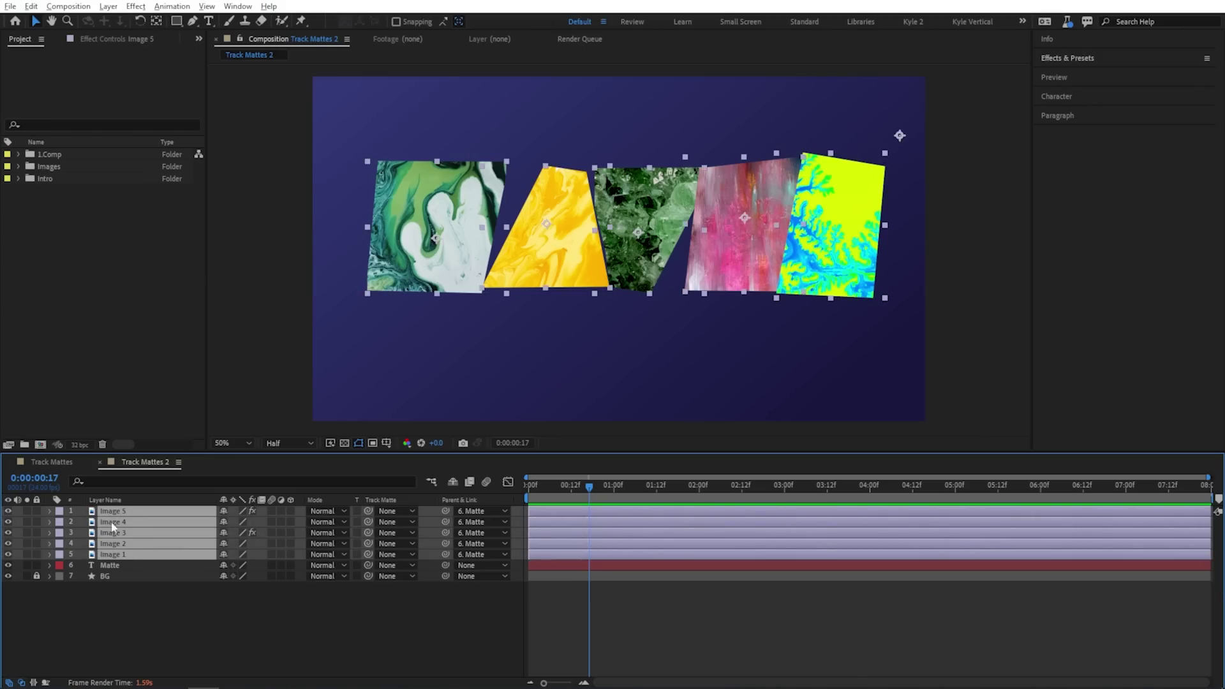
{"action": "left_click_drag", "start_coordinate": [368, 553], "coordinate": [108, 564]}
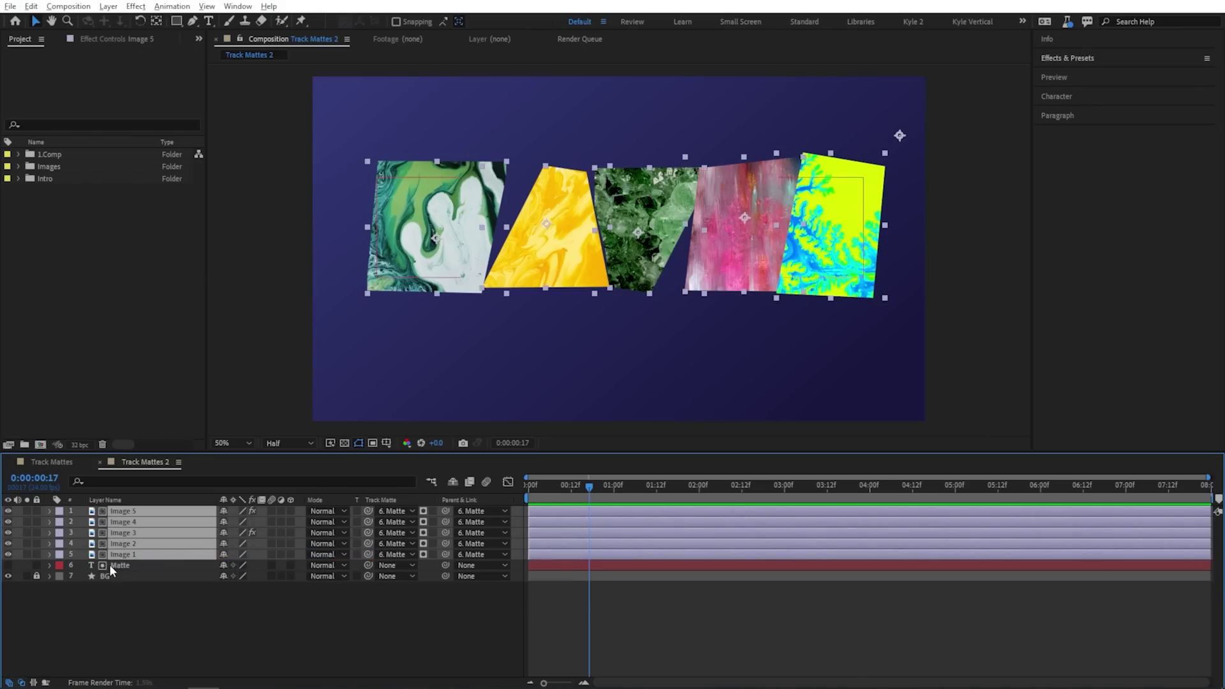
{"action": "left_click", "coordinate": [197, 623]}
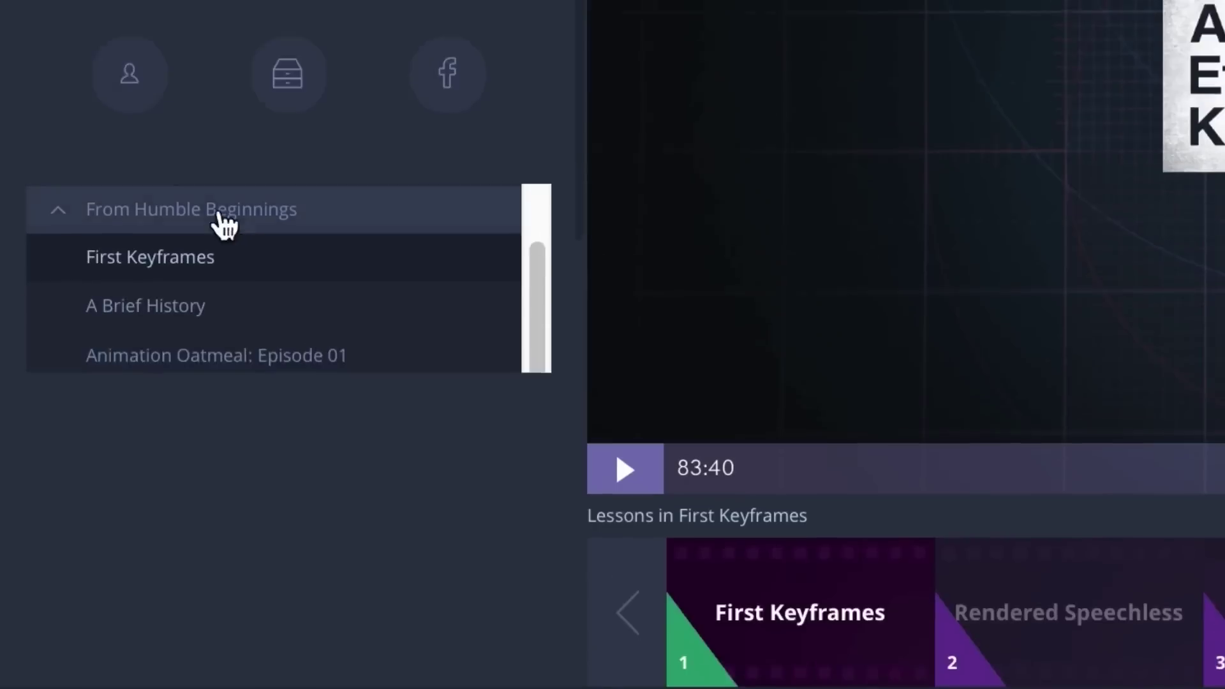
- Message the course TA asking about the difference between a Luma Matte and an Alpha Matte
{"action": "scroll", "coordinate": [166, 249], "scroll_direction": "up", "scroll_amount": 3}
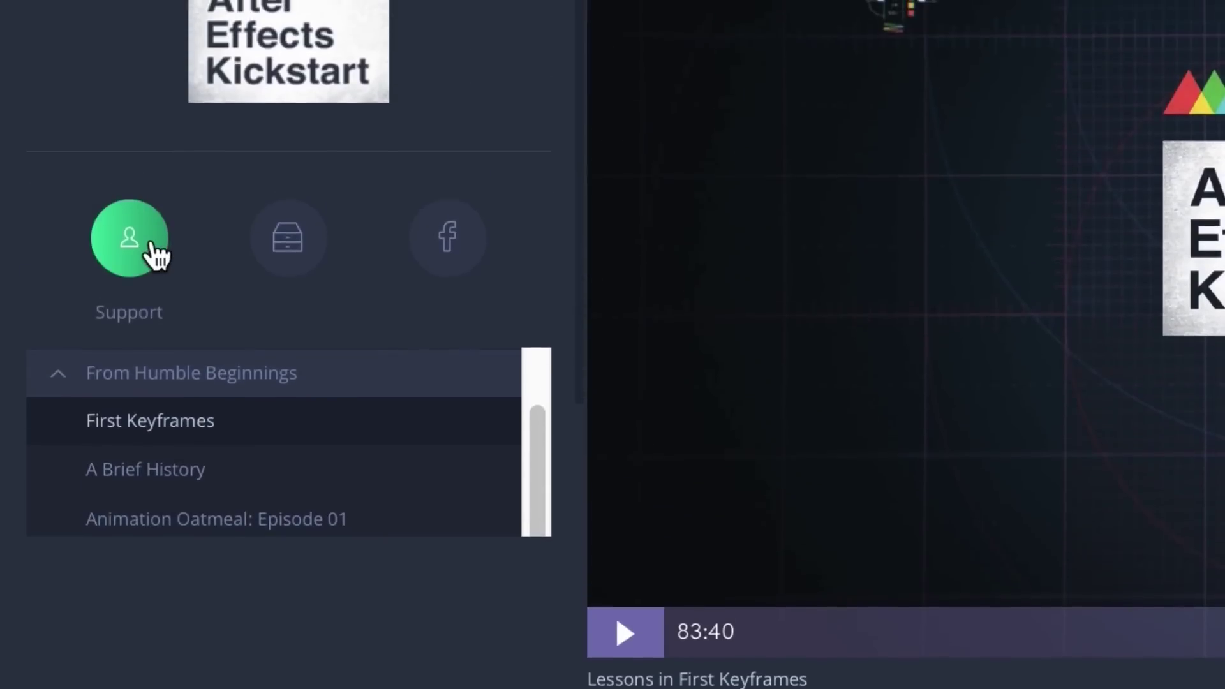
{"action": "left_click", "coordinate": [153, 257]}
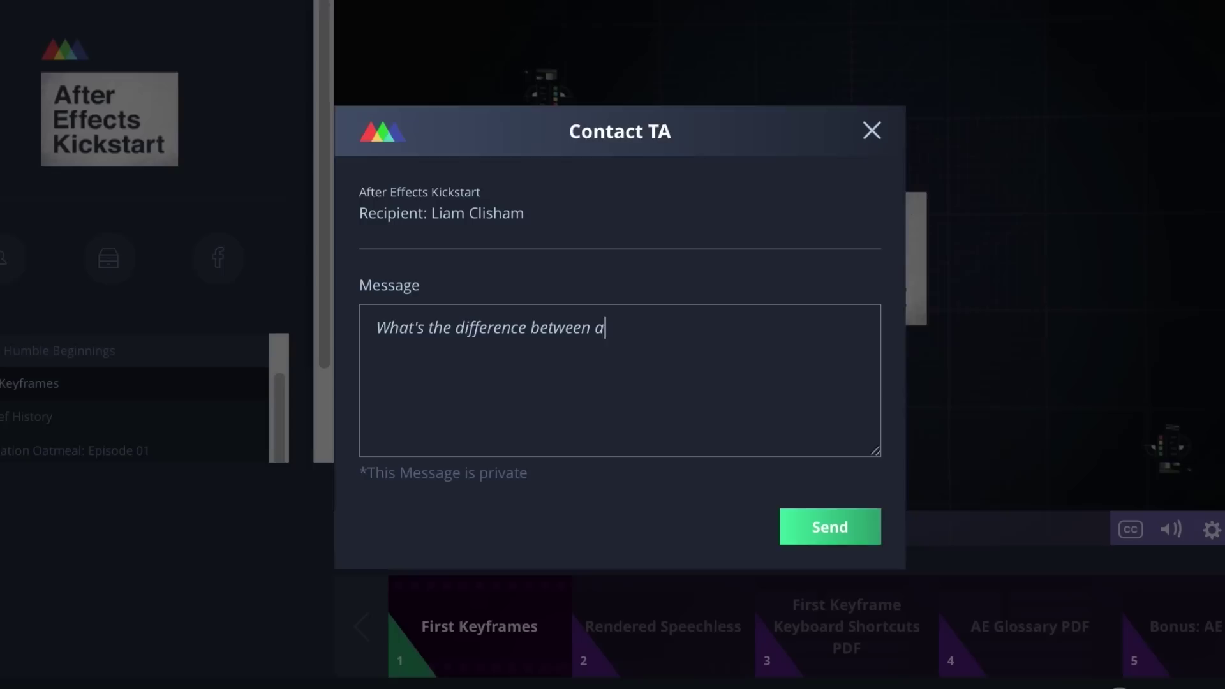
{"action": "type", "text": "Luma Matte and an Alpha Matte?"}
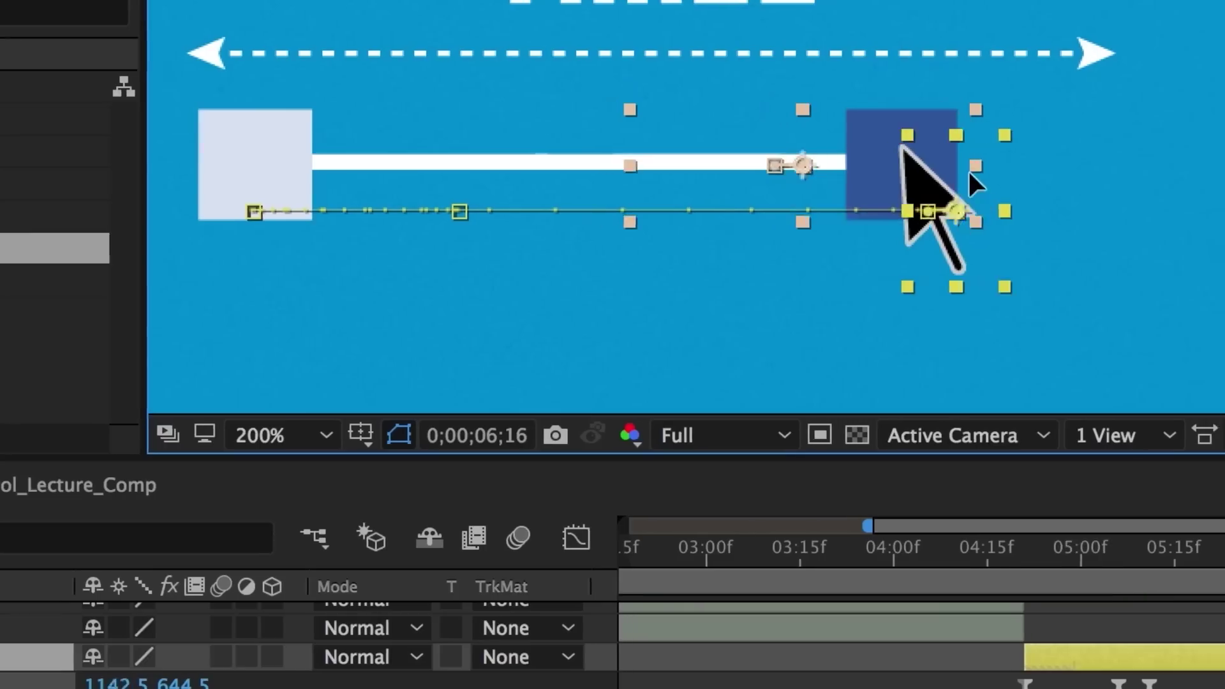
- Slide the blue square to the line's right end, preview it, and reshape the curve by moving a keyframe
{"action": "left_click_drag", "start_coordinate": [911, 170], "coordinate": [995, 147]}
{"action": "key", "text": "space"}
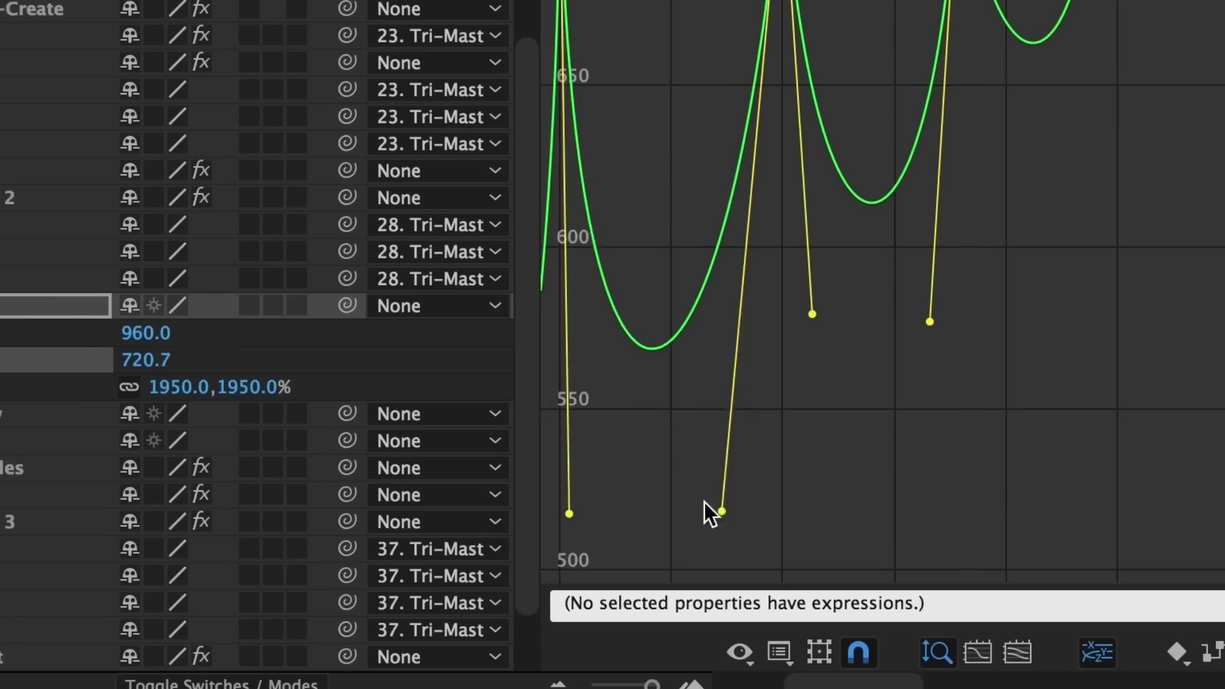
{"action": "left_click_drag", "start_coordinate": [708, 511], "coordinate": [681, 490]}
{"action": "right_click", "coordinate": [433, 182]}
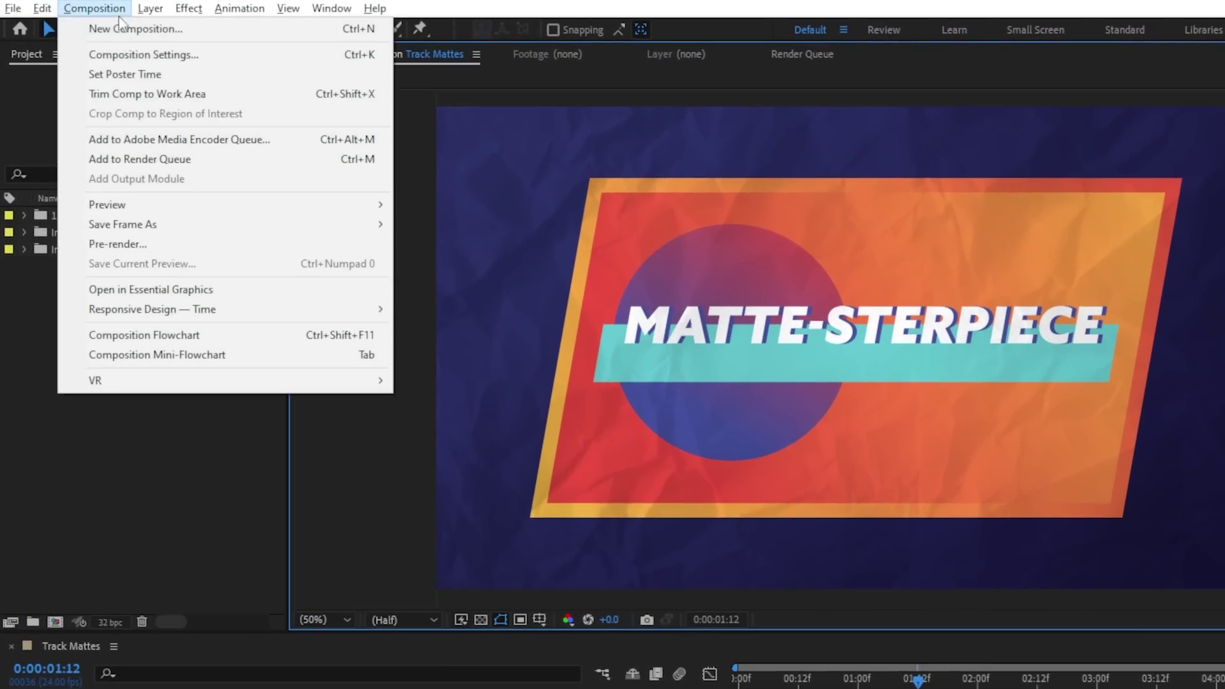
- Add Track Mattes to the Render Queue with the H.264 15 Mbps output module
{"action": "left_click", "coordinate": [180, 159]}
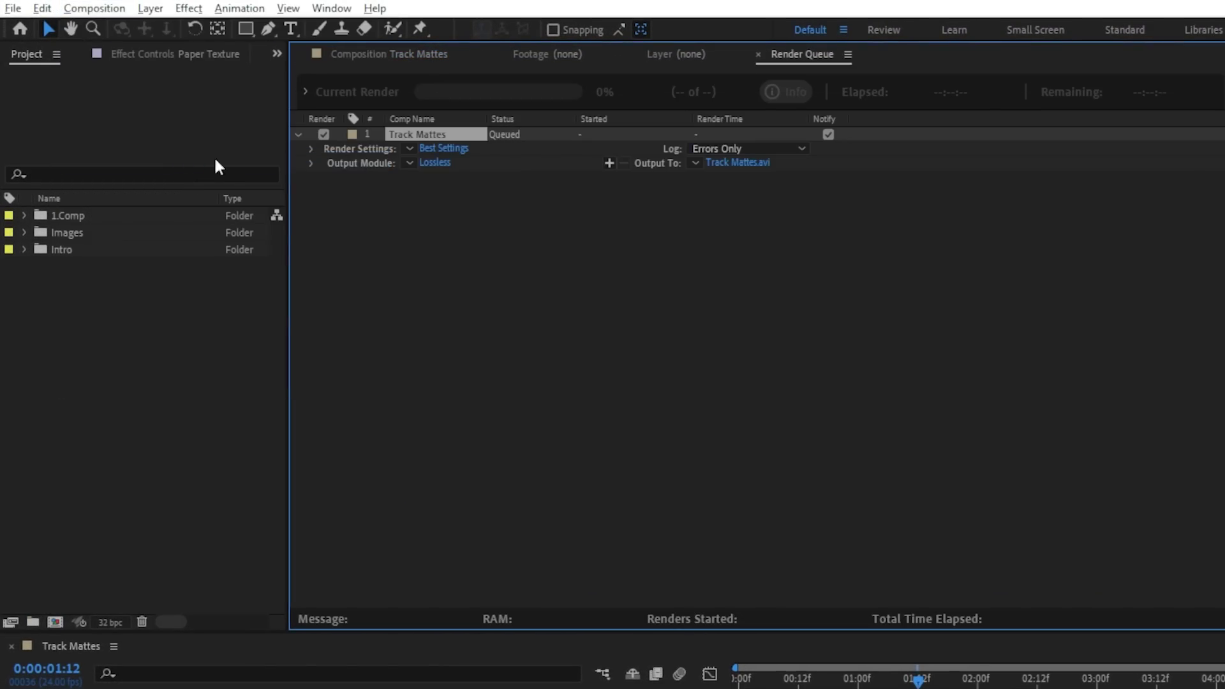
{"action": "left_click", "coordinate": [411, 161]}
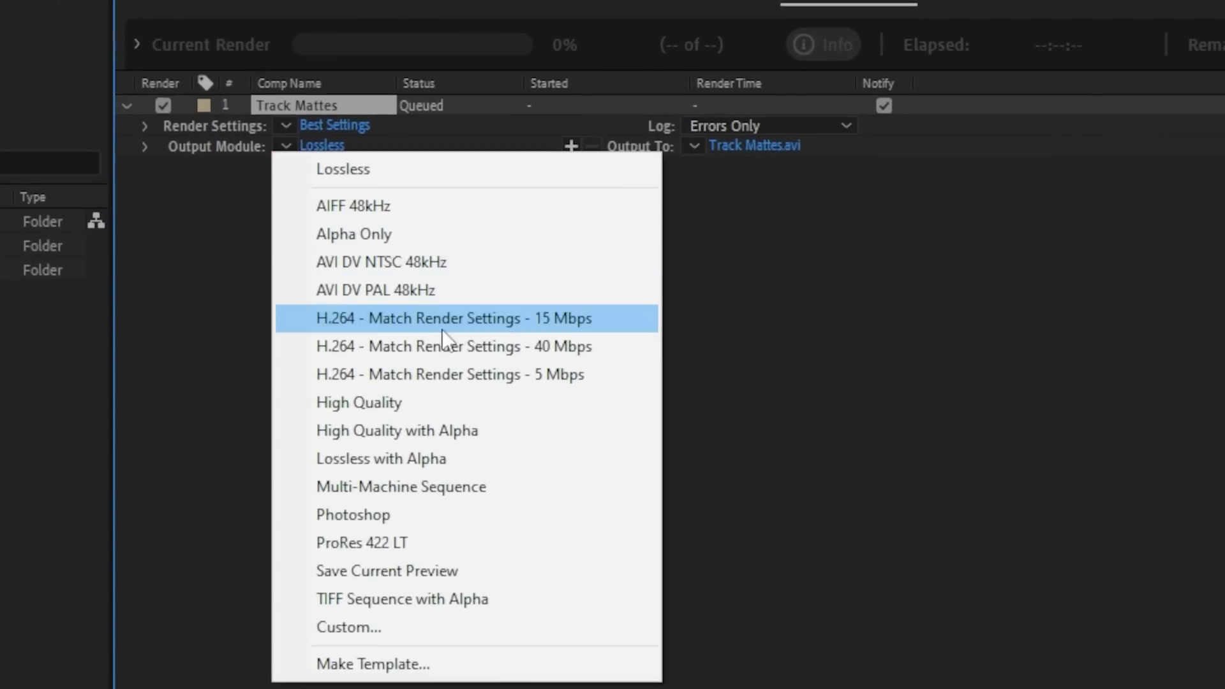
{"action": "left_click", "coordinate": [450, 330]}
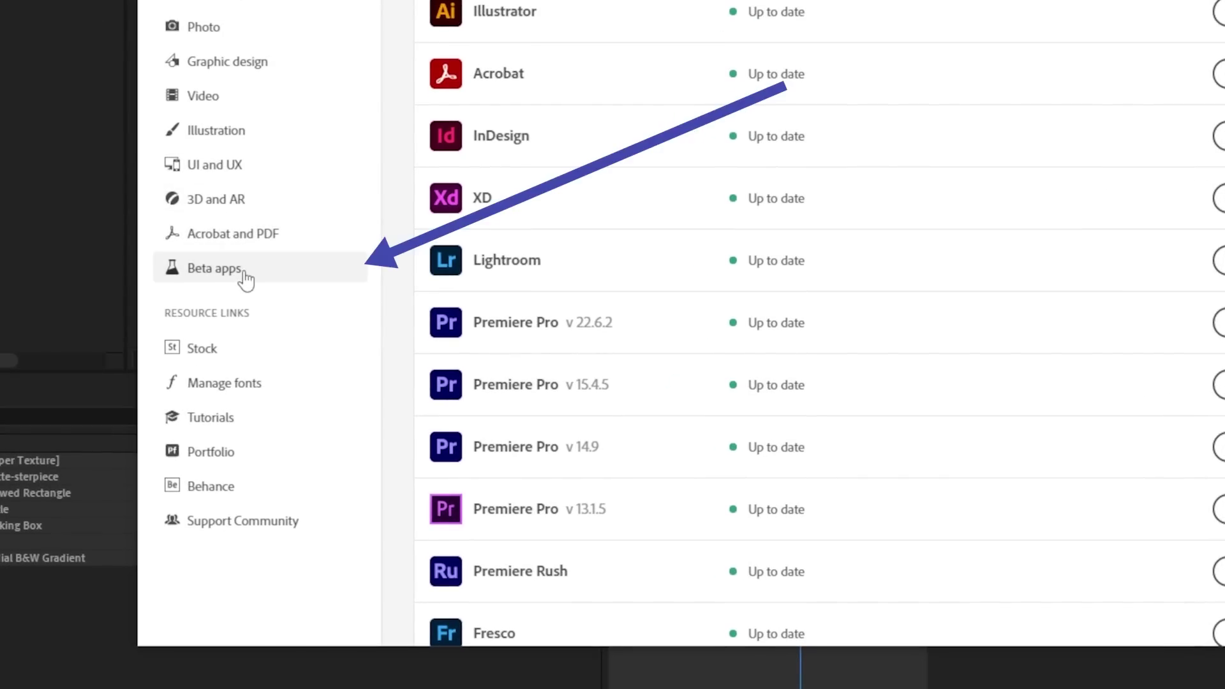
- Show the Beta apps category in Creative Cloud Desktop
{"action": "left_click", "coordinate": [242, 273]}
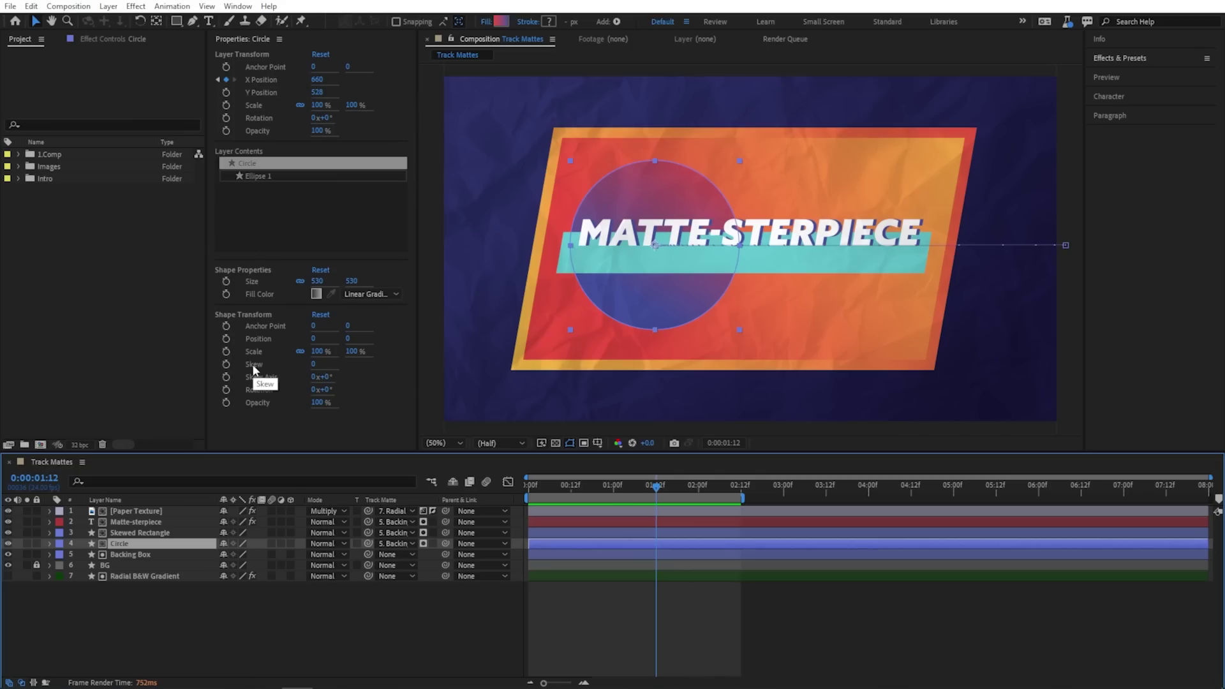
- Scrub the Circle's Y Position up to 676 in the Properties panel
{"action": "left_click_drag", "start_coordinate": [317, 92], "coordinate": [410, 93]}
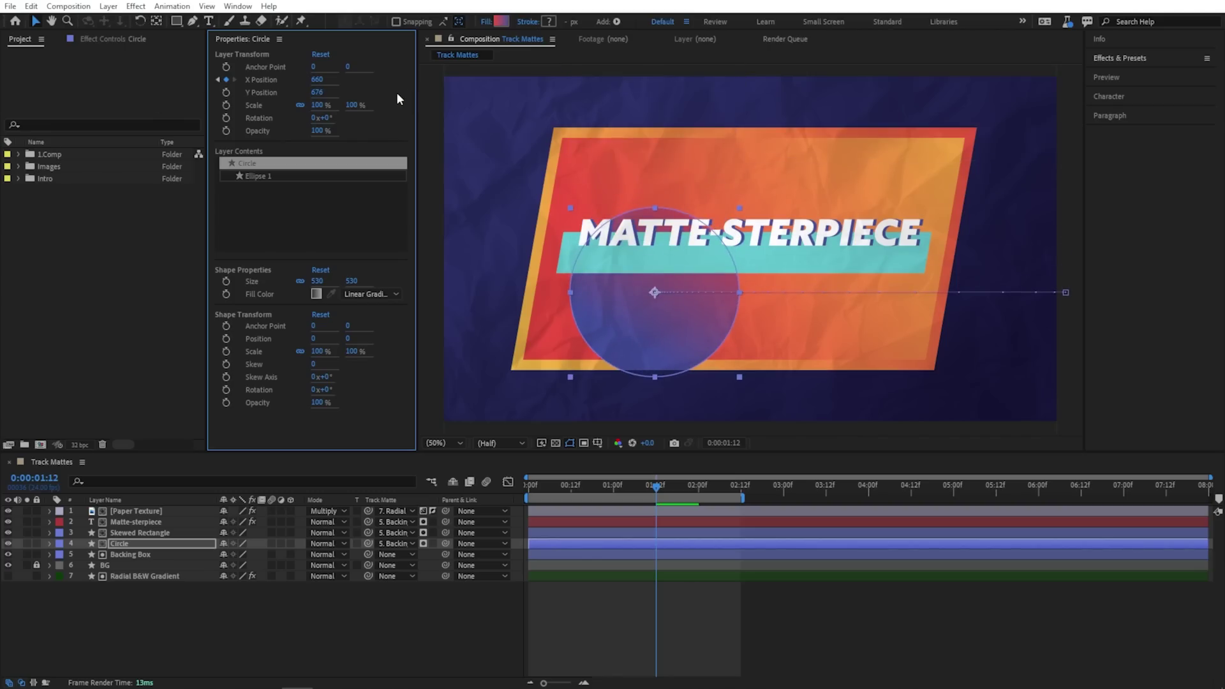